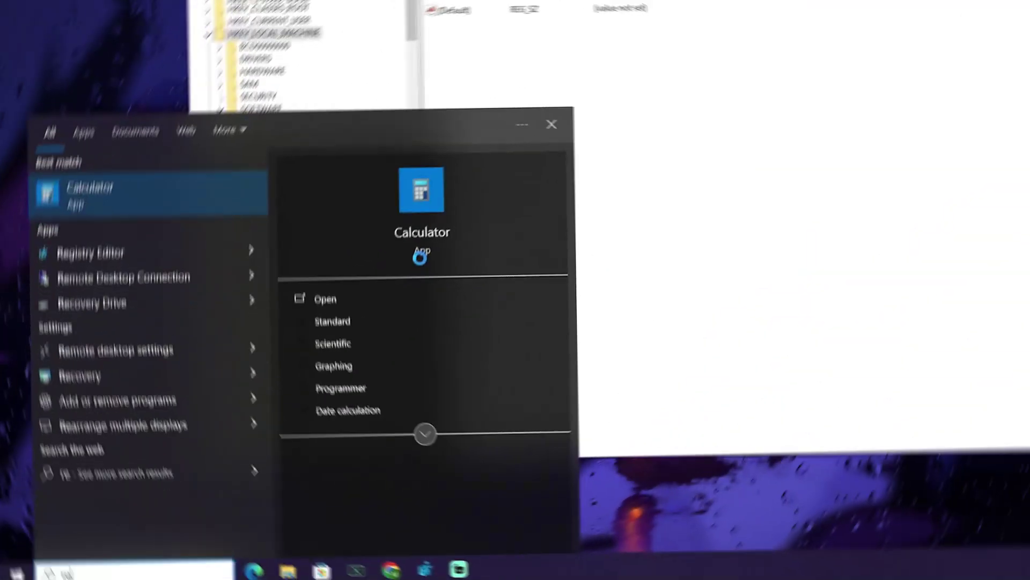
Search Start for regedit and launch Registry Editor as administrator.
{"action": "type", "text": "egistry"}
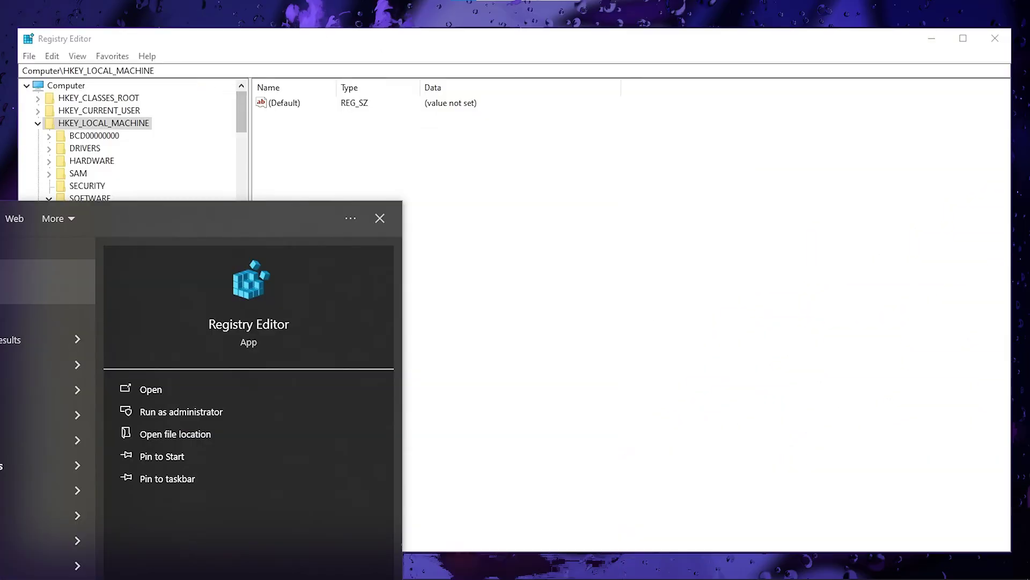
{"action": "right_click", "coordinate": [127, 182]}
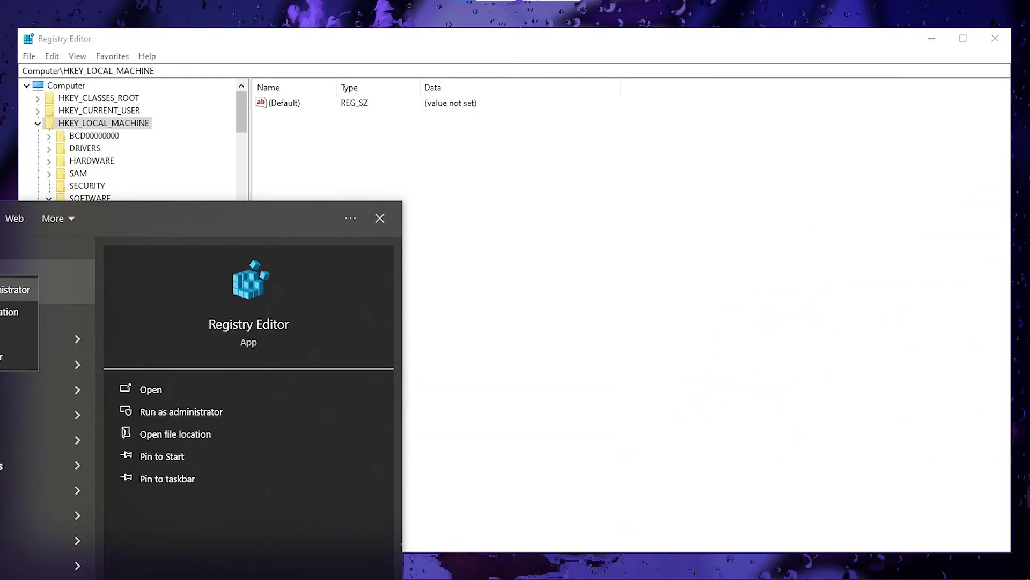
{"action": "left_click", "coordinate": [315, 139]}
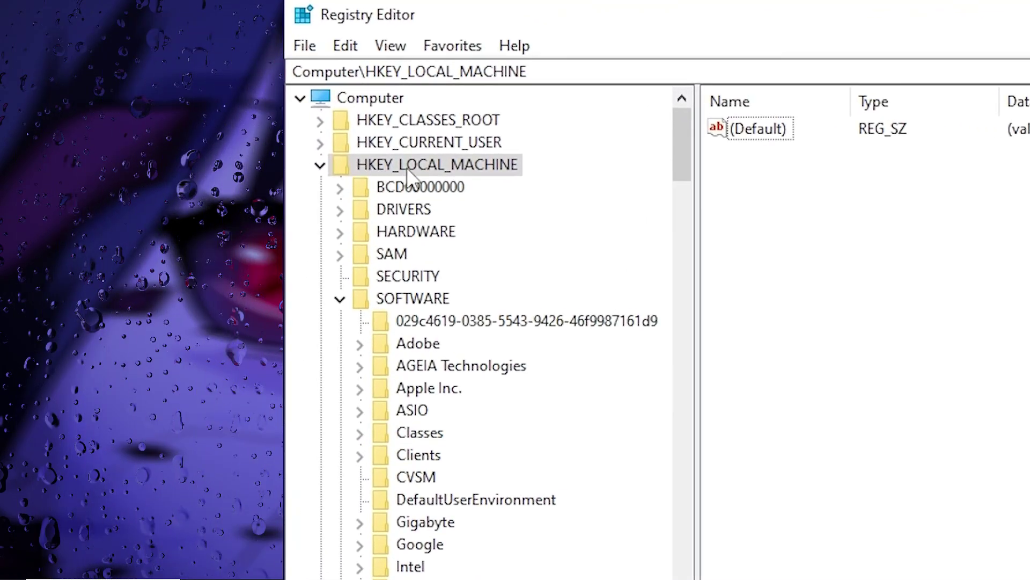
Navigate to HKLM\SOFTWARE\Microsoft\Windows NT\CurrentVersion\Image File Execution Options.
{"action": "left_click_drag", "start_coordinate": [679, 145], "coordinate": [680, 152]}
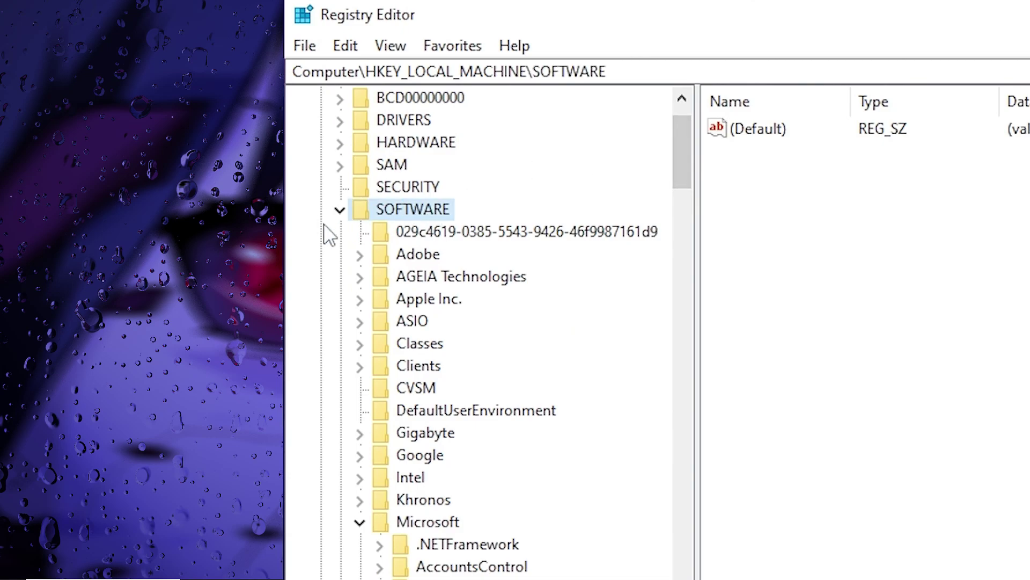
{"action": "scroll", "coordinate": [415, 209], "scroll_direction": "down", "scroll_amount": 1}
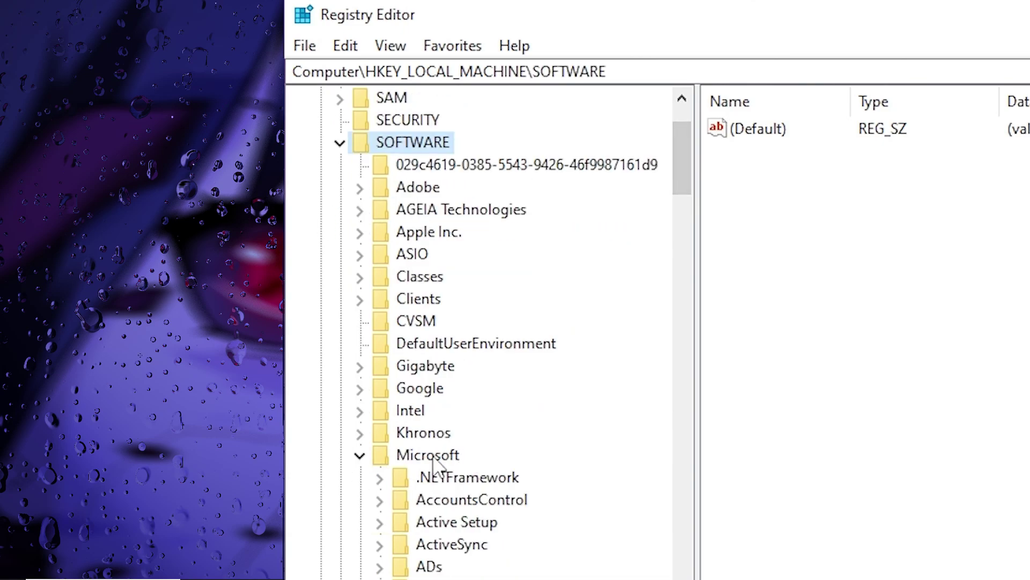
{"action": "scroll", "coordinate": [391, 455], "scroll_direction": "down", "scroll_amount": 20}
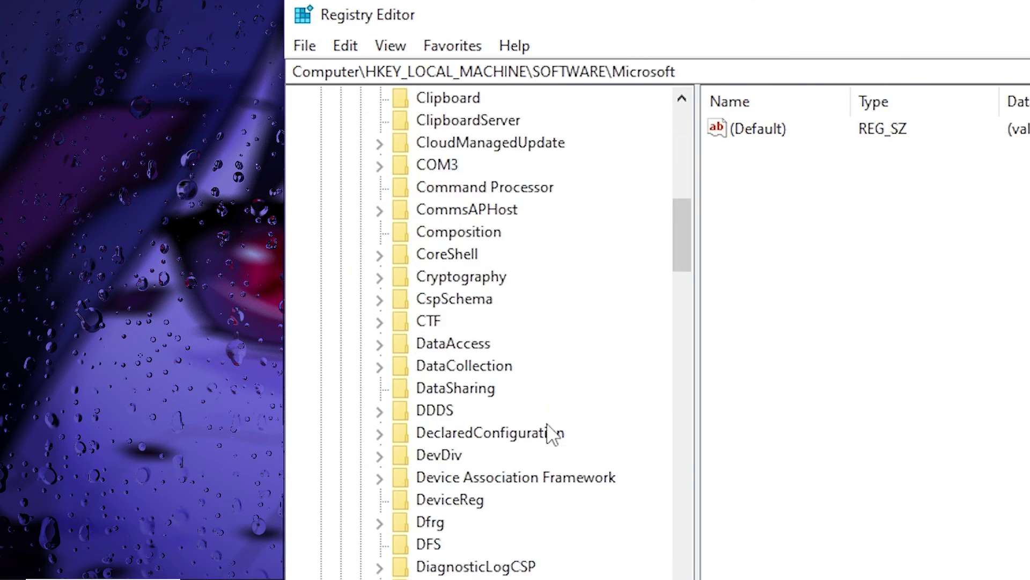
{"action": "scroll", "coordinate": [547, 421], "scroll_direction": "down", "scroll_amount": 20}
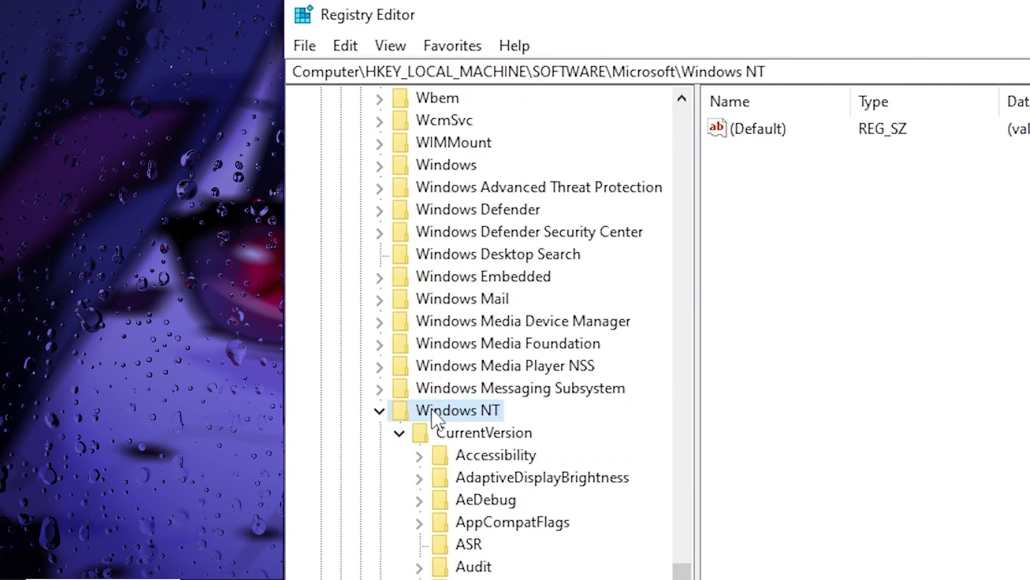
{"action": "left_click", "coordinate": [446, 434]}
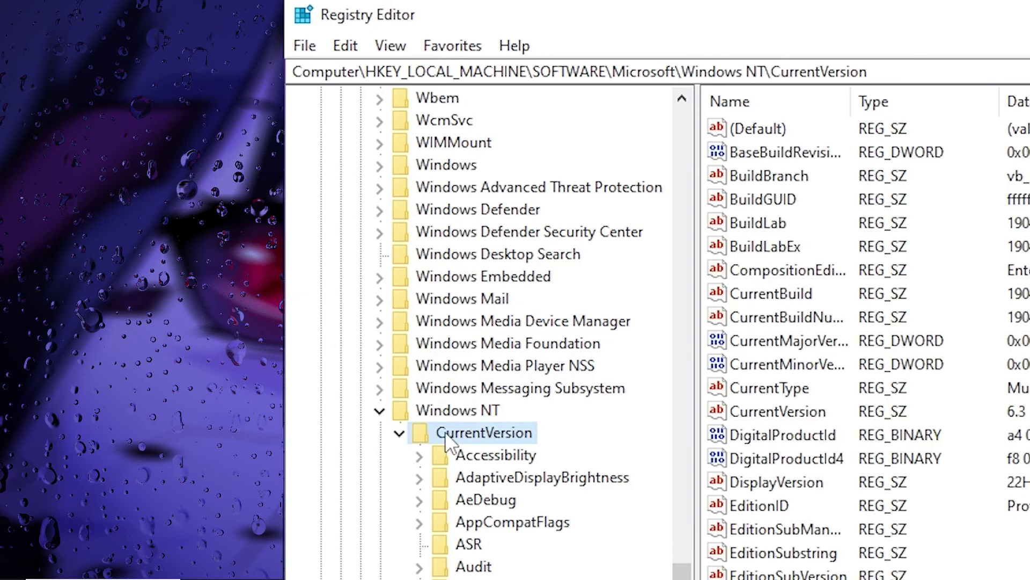
{"action": "scroll", "coordinate": [472, 451], "scroll_direction": "down", "scroll_amount": 10}
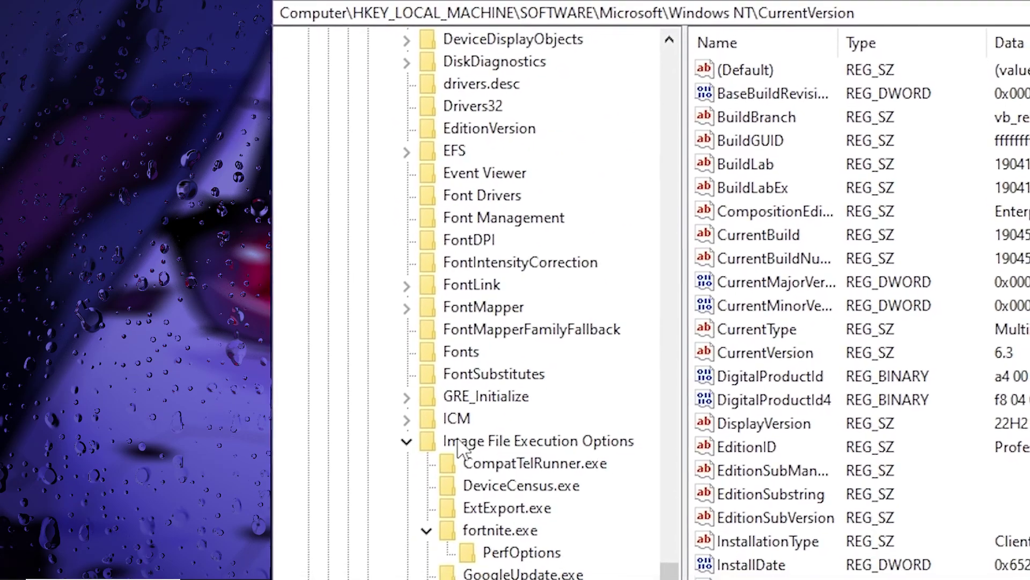
{"action": "left_click", "coordinate": [470, 500]}
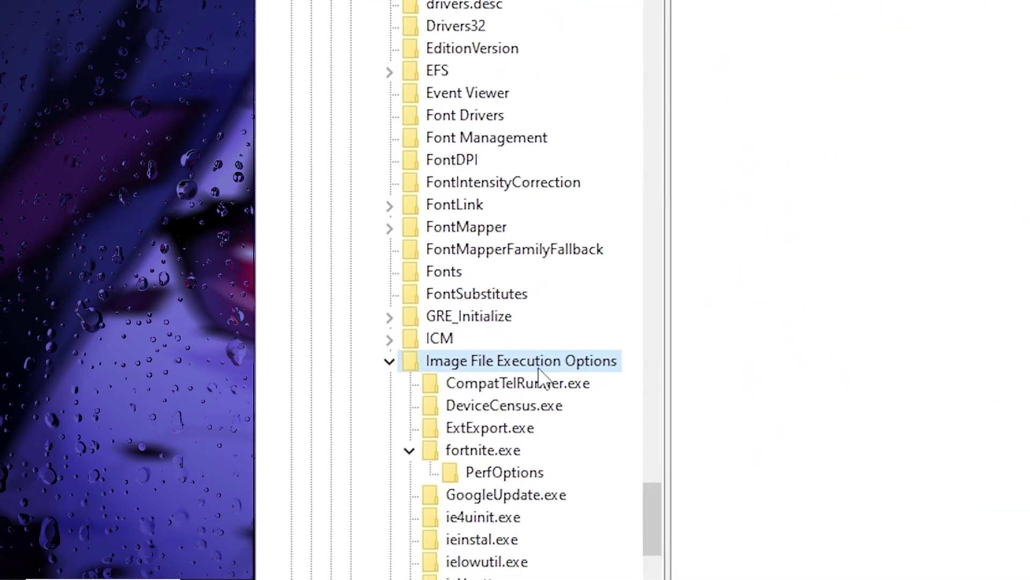
{"action": "scroll", "coordinate": [535, 351], "scroll_direction": "down", "scroll_amount": 2}
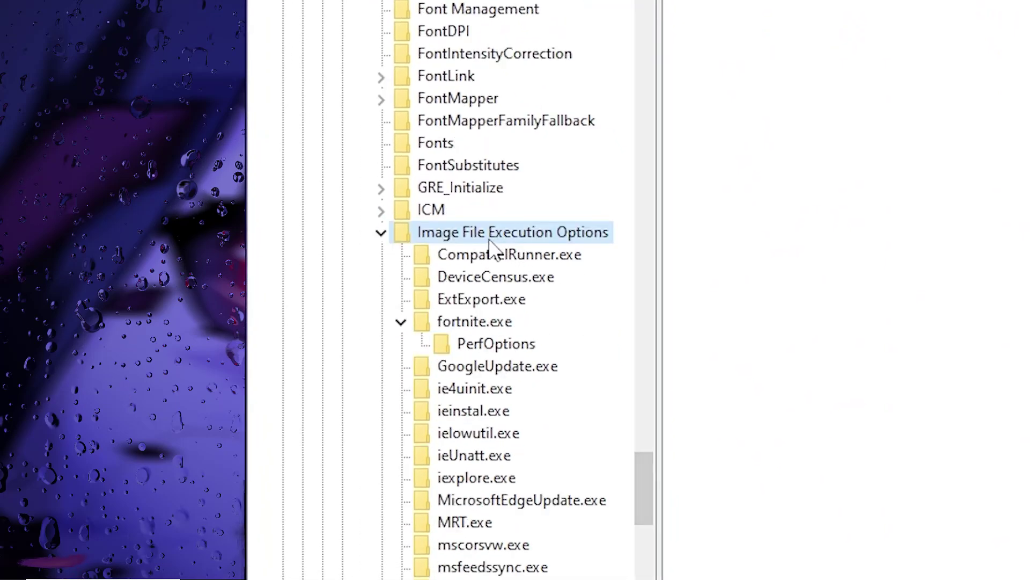
Check the New > Key menus on Image File Execution Options and fortnite.exe without adding keys, and expand fortnite.exe to PerfOptions.
{"action": "right_click", "coordinate": [454, 245]}
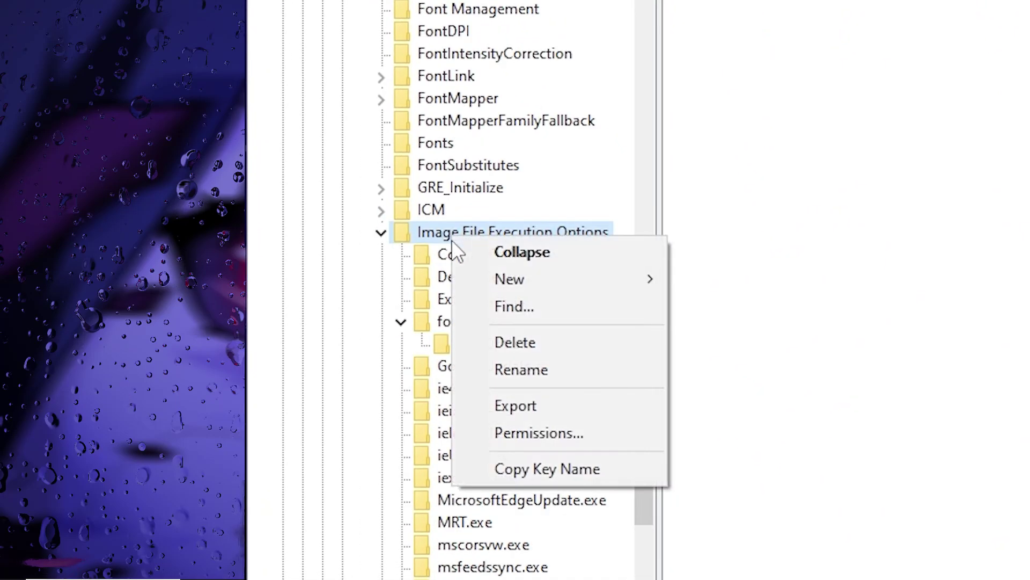
{"action": "mouse_move", "coordinate": [504, 279]}
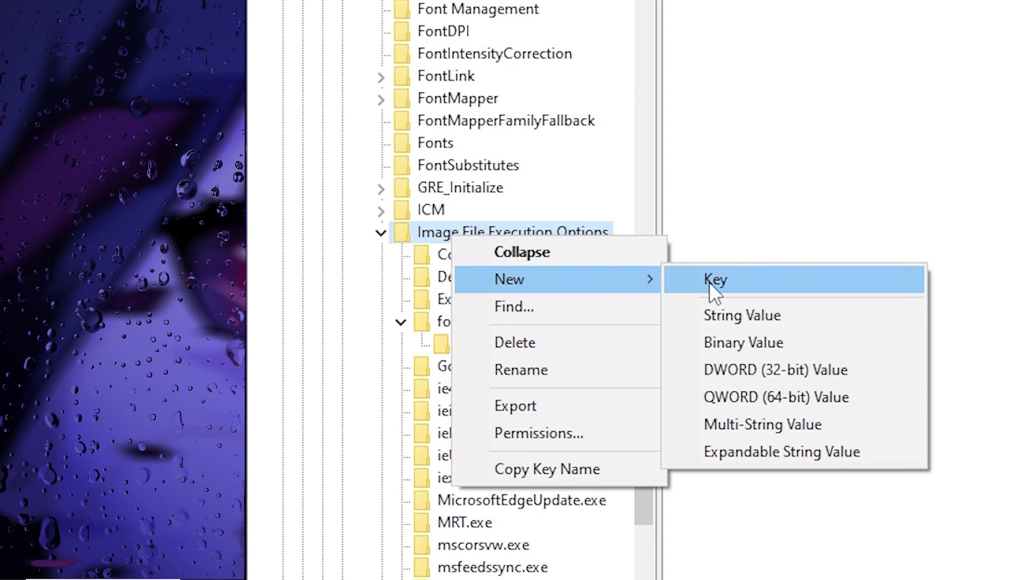
{"action": "left_click", "coordinate": [720, 240]}
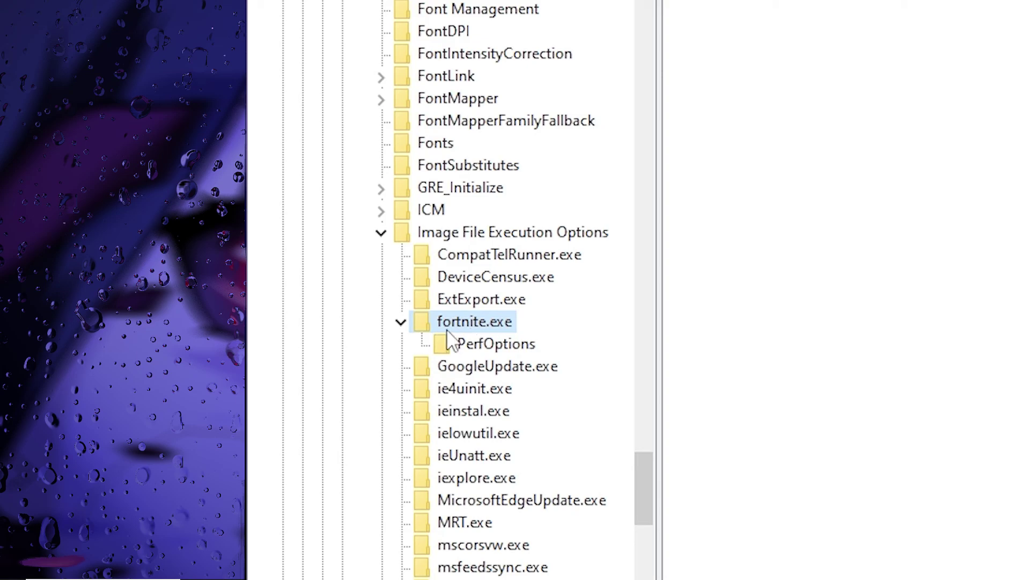
{"action": "left_click", "coordinate": [402, 322]}
{"action": "left_click", "coordinate": [403, 322]}
{"action": "right_click", "coordinate": [472, 332]}
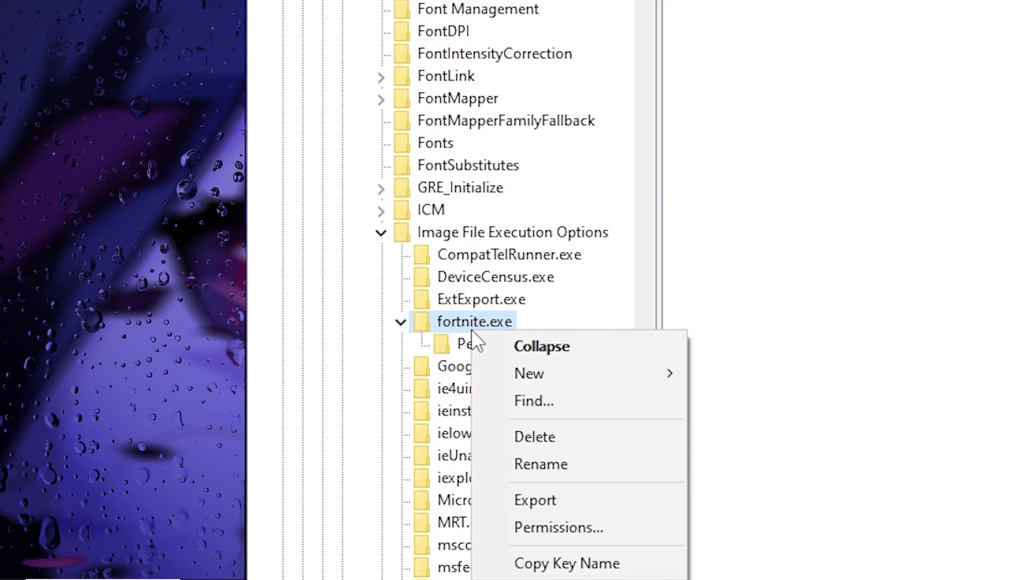
{"action": "left_click", "coordinate": [791, 324]}
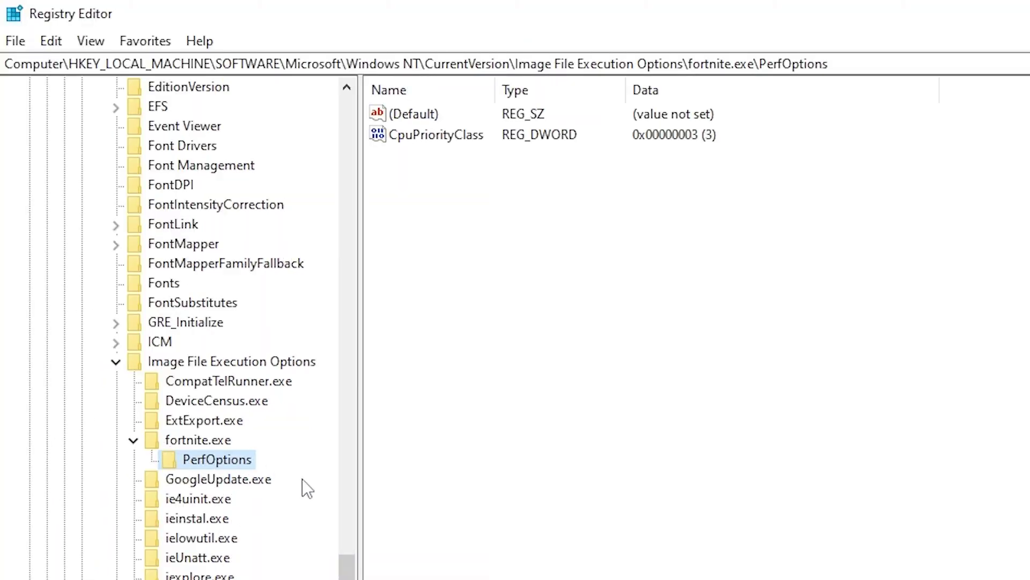
Check the New value menu in PerfOptions, then open CpuPriorityClass (value 3) in the DWORD editor.
{"action": "right_click", "coordinate": [464, 181]}
{"action": "mouse_move", "coordinate": [507, 194]}
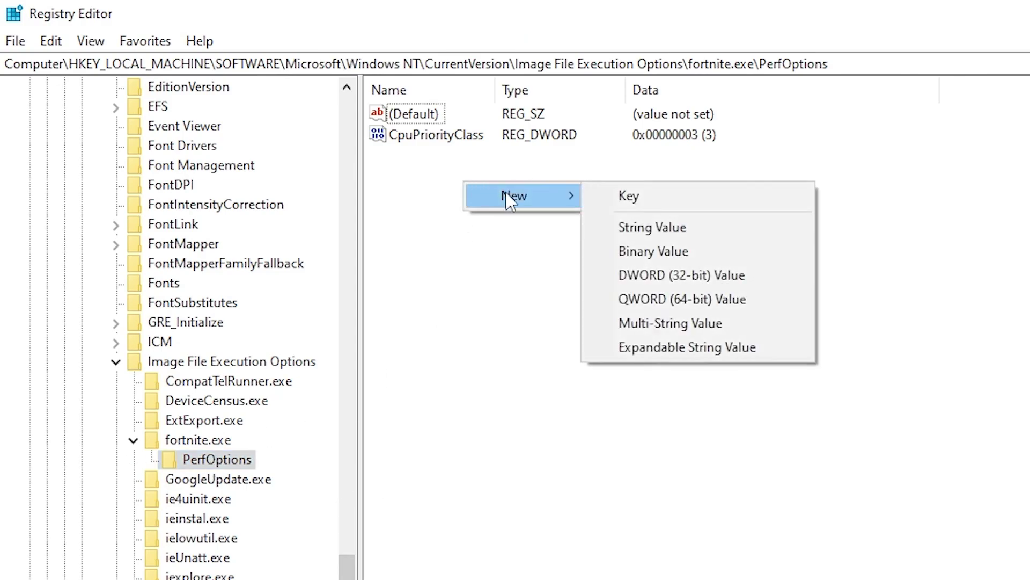
{"action": "left_click", "coordinate": [684, 275]}
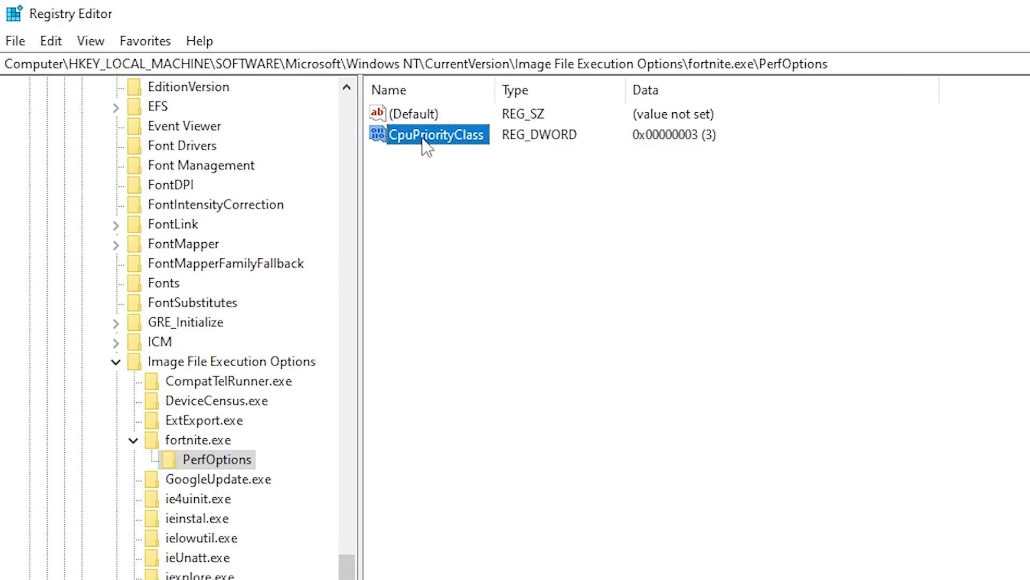
{"action": "double_click", "coordinate": [426, 137]}
{"action": "left_click_drag", "start_coordinate": [280, 108], "coordinate": [599, 165]}
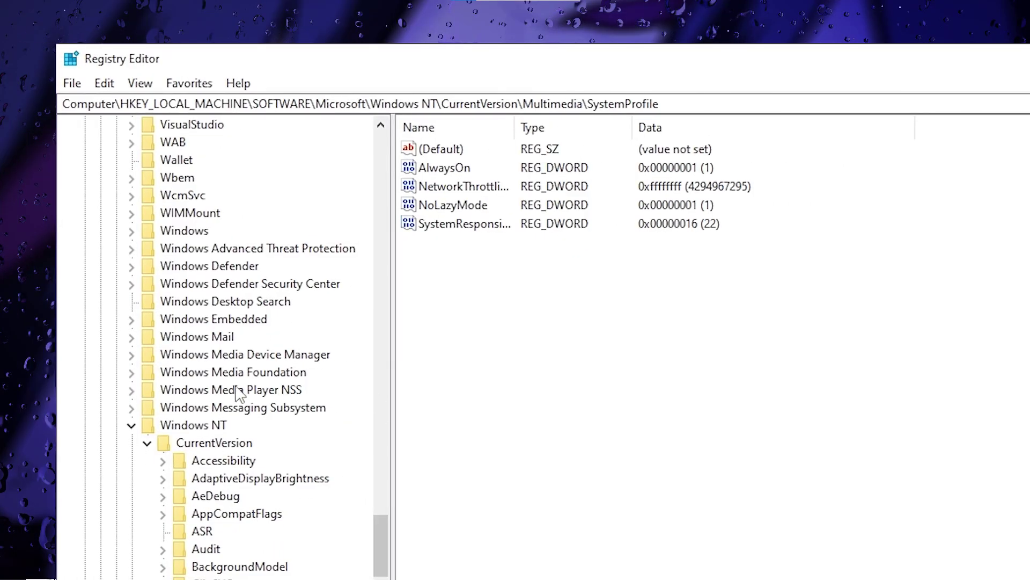
Browse to CurrentVersion\Multimedia\SystemProfile and open SystemResponsiveness, which shows 22.
{"action": "left_click", "coordinate": [191, 426]}
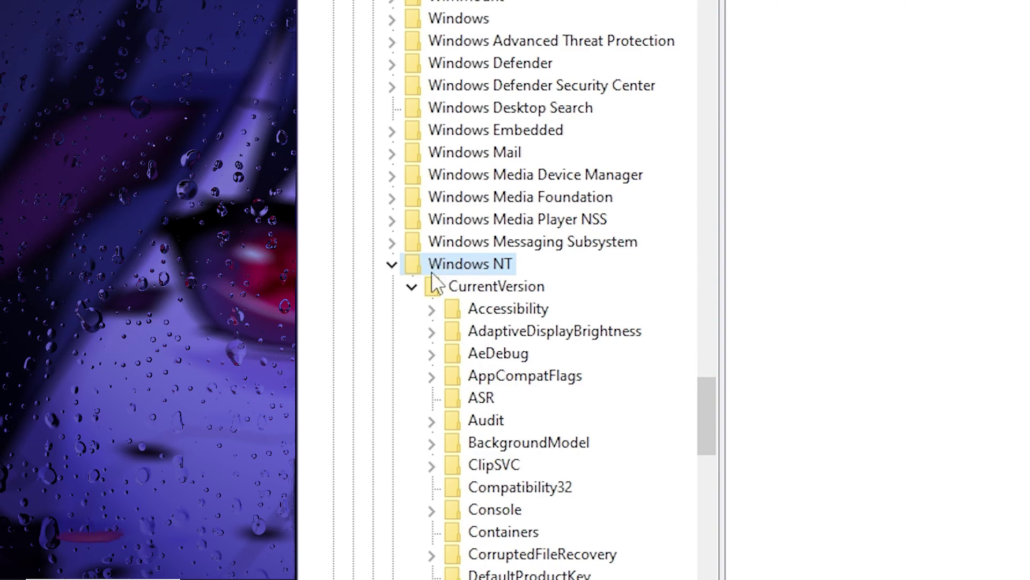
{"action": "left_click", "coordinate": [455, 286]}
{"action": "left_click_drag", "start_coordinate": [706, 411], "coordinate": [696, 483]}
{"action": "left_click", "coordinate": [511, 422]}
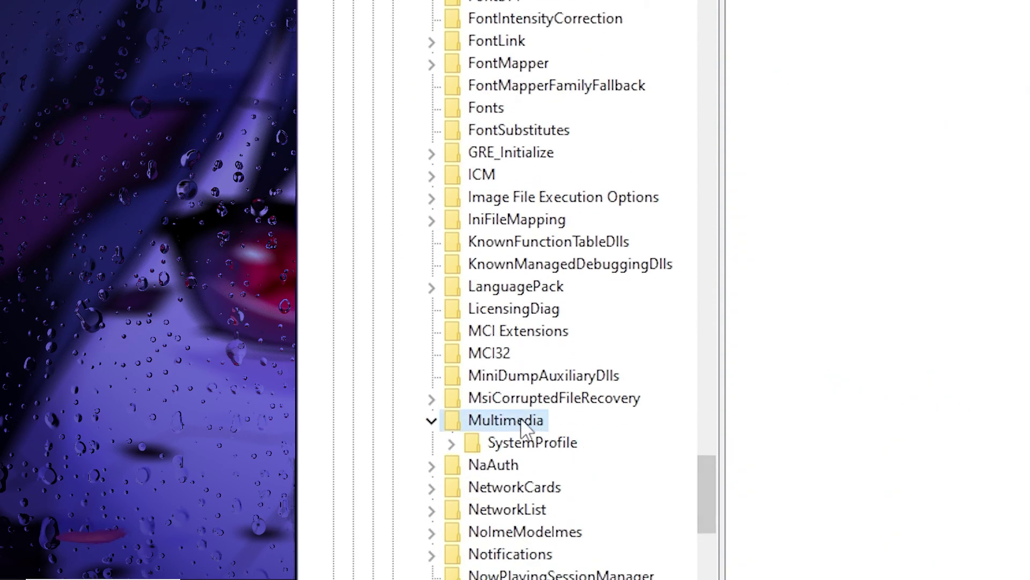
{"action": "left_click", "coordinate": [537, 443]}
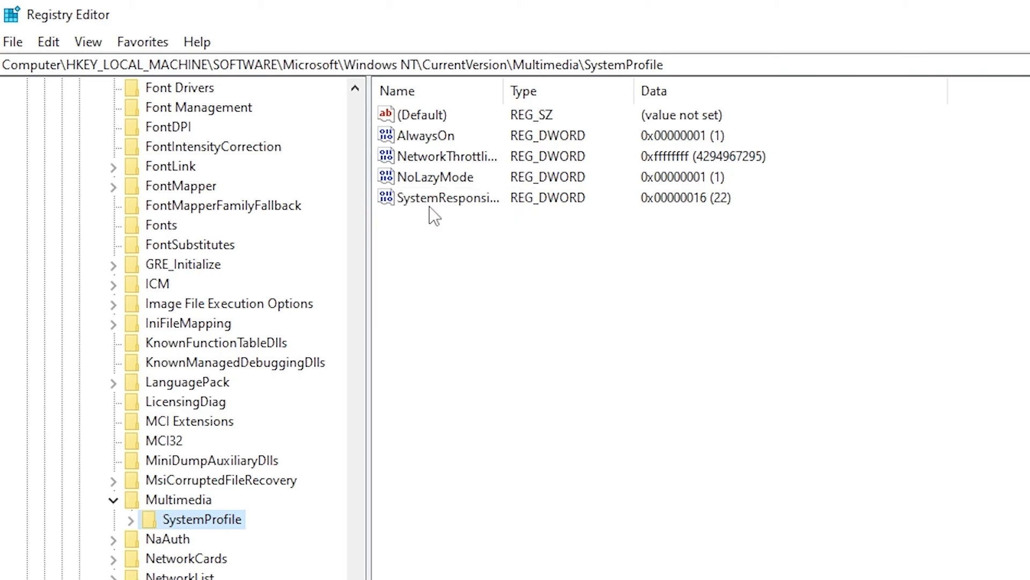
{"action": "double_click", "coordinate": [439, 200]}
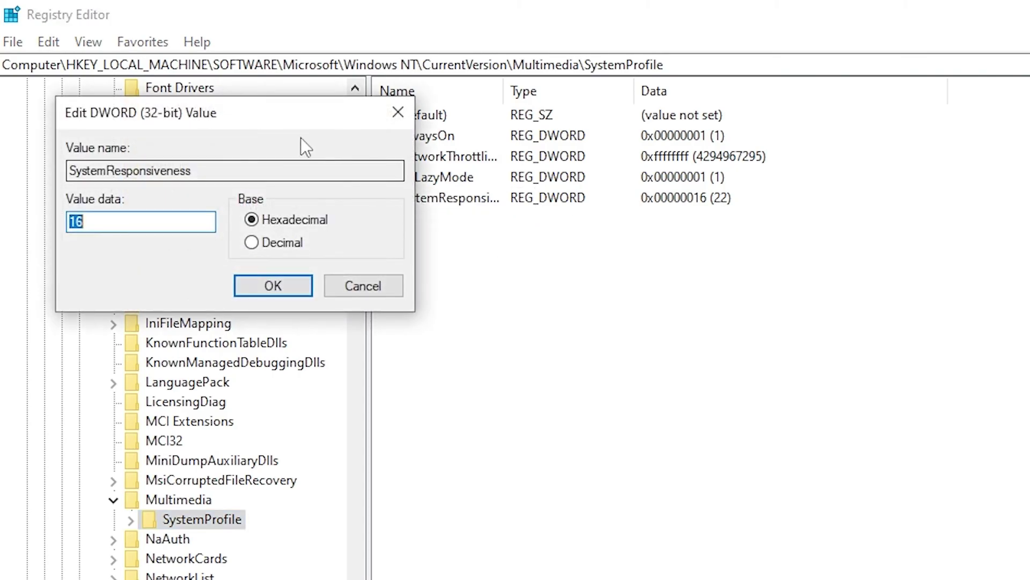
{"action": "left_click_drag", "start_coordinate": [293, 133], "coordinate": [622, 244]}
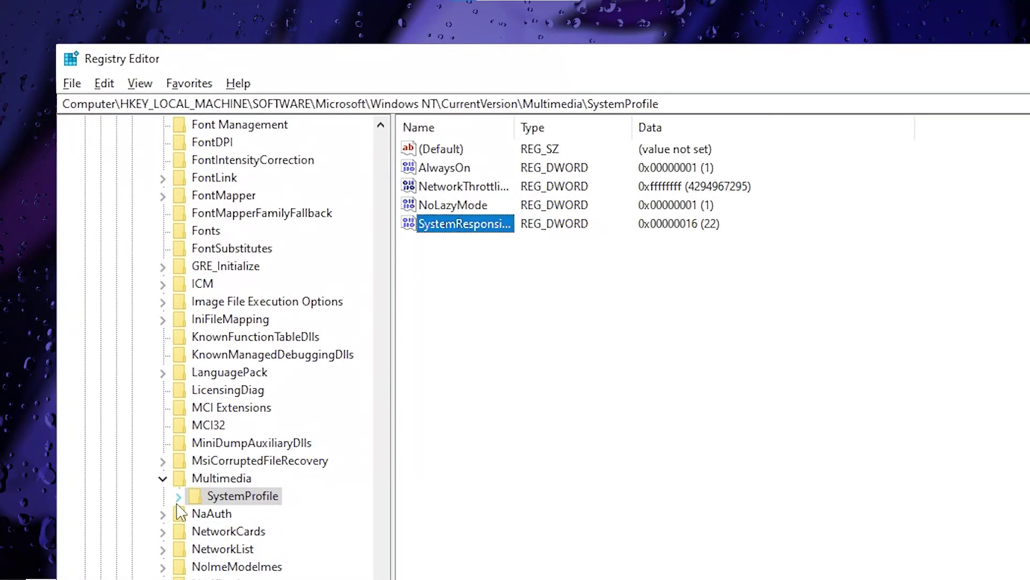
Set GPU Priority to 6 under SystemProfile\Tasks\Games, then download the FPS Boost Pack archive.
{"action": "left_click", "coordinate": [180, 498]}
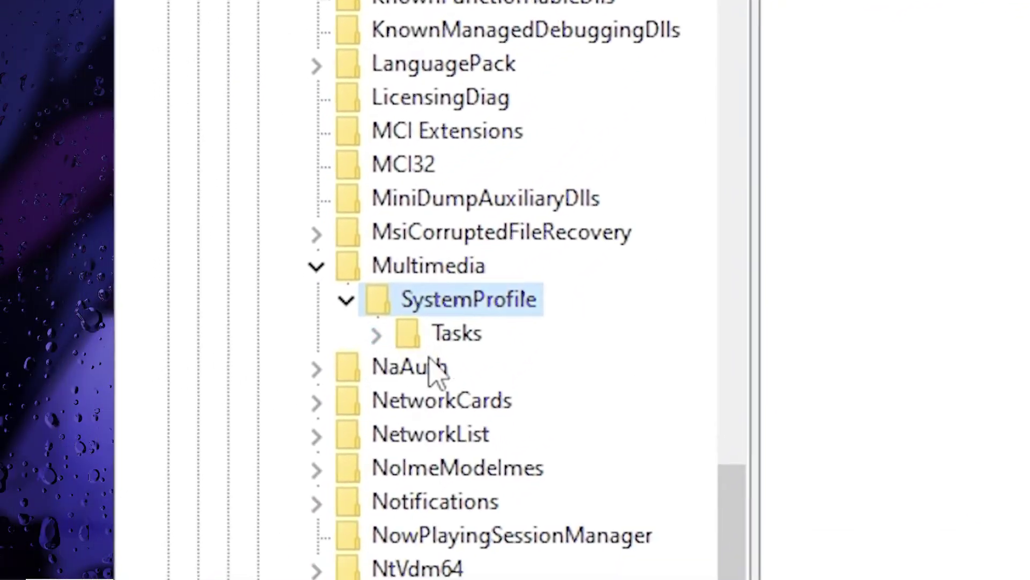
{"action": "left_click", "coordinate": [376, 335]}
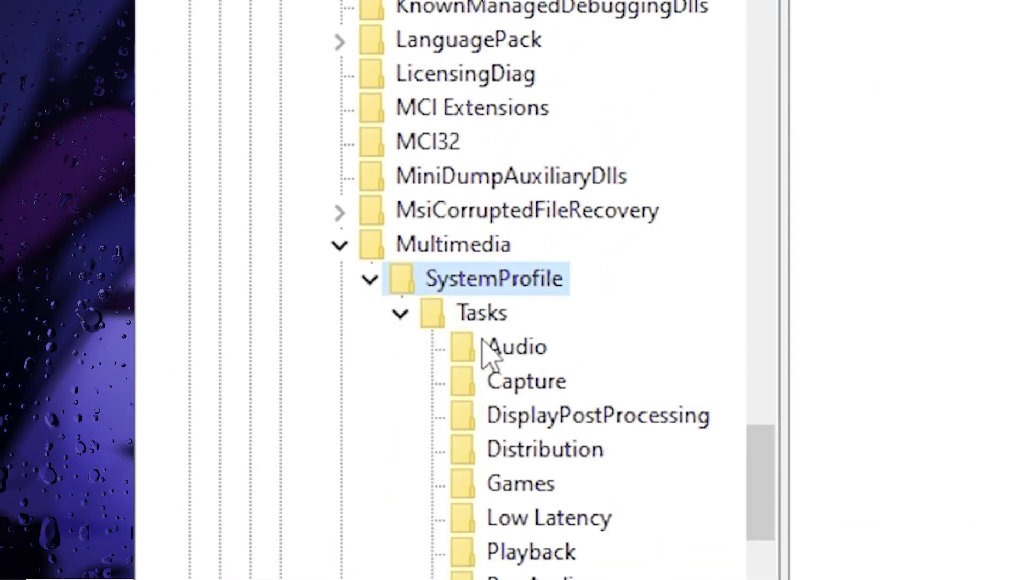
{"action": "left_click", "coordinate": [518, 484]}
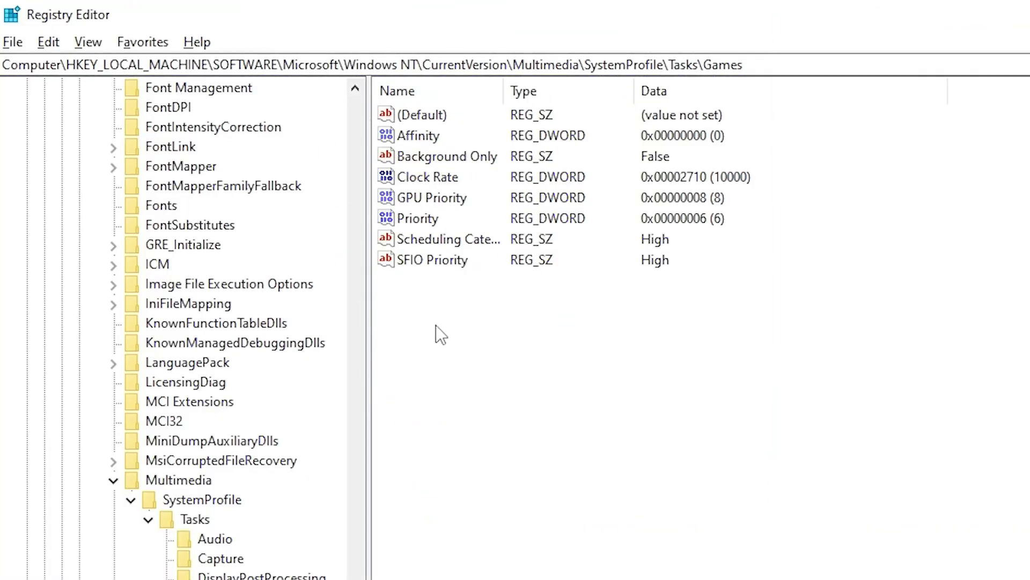
{"action": "double_click", "coordinate": [429, 199]}
{"action": "left_click_drag", "start_coordinate": [266, 107], "coordinate": [591, 116]}
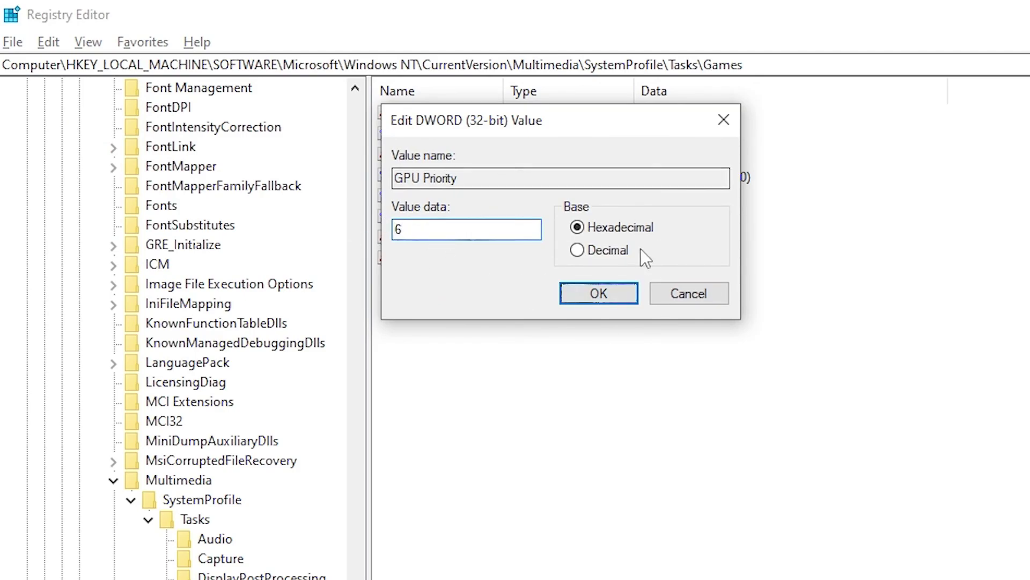
{"action": "left_click", "coordinate": [586, 294]}
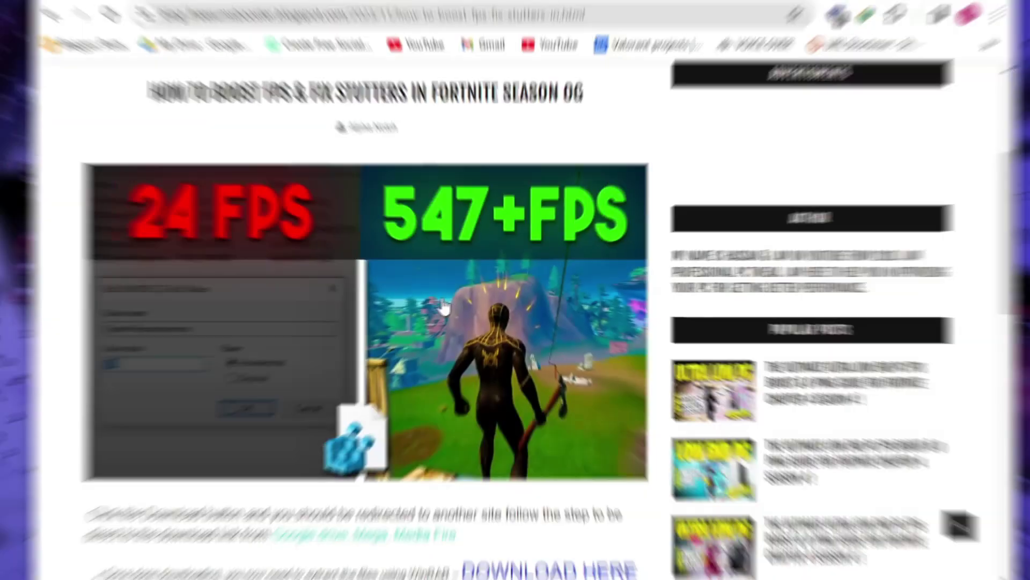
{"action": "scroll", "coordinate": [457, 256], "scroll_direction": "down", "scroll_amount": 15}
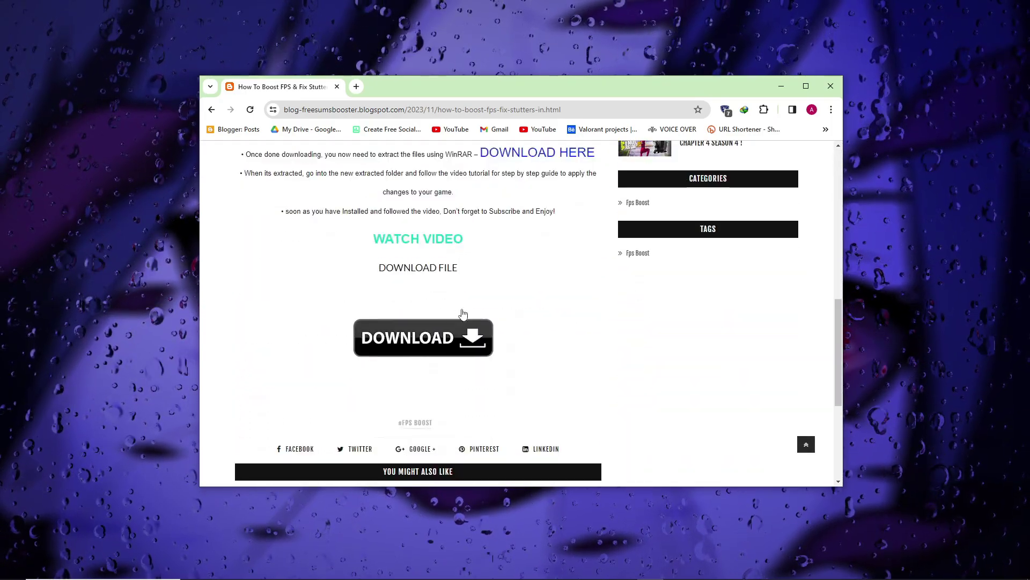
{"action": "left_click", "coordinate": [434, 341]}
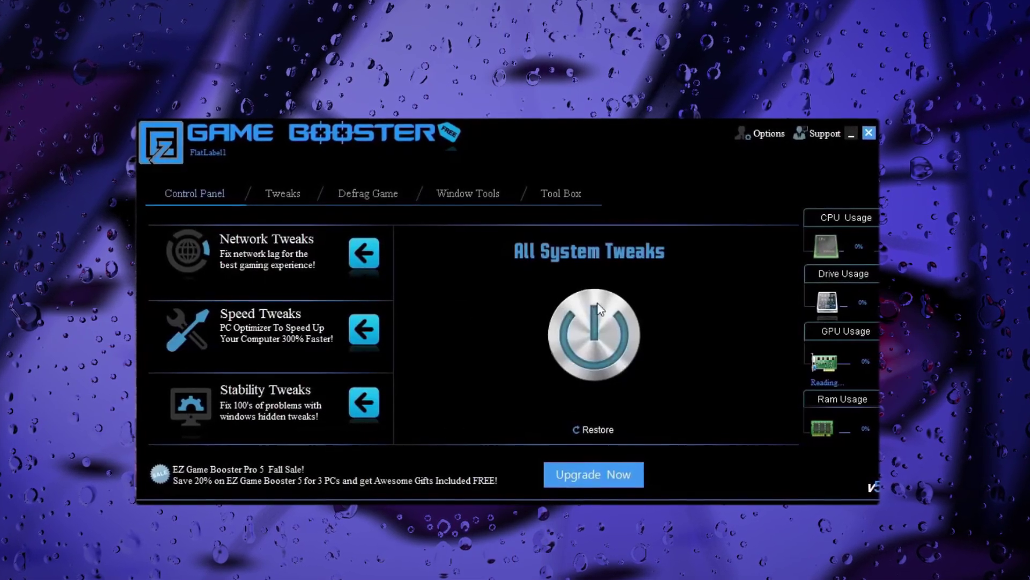
Apply all system tweaks, then review the Tweaks, Defrag Game, Window Tools and Tool Box pages.
{"action": "left_click", "coordinate": [601, 335]}
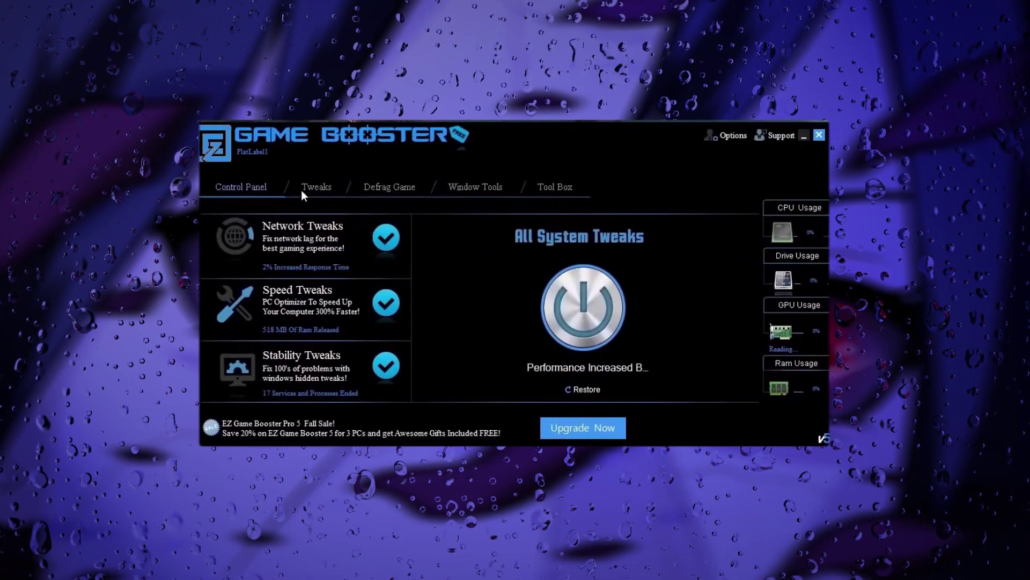
{"action": "left_click", "coordinate": [302, 188]}
{"action": "left_click", "coordinate": [399, 182]}
{"action": "left_click", "coordinate": [475, 181]}
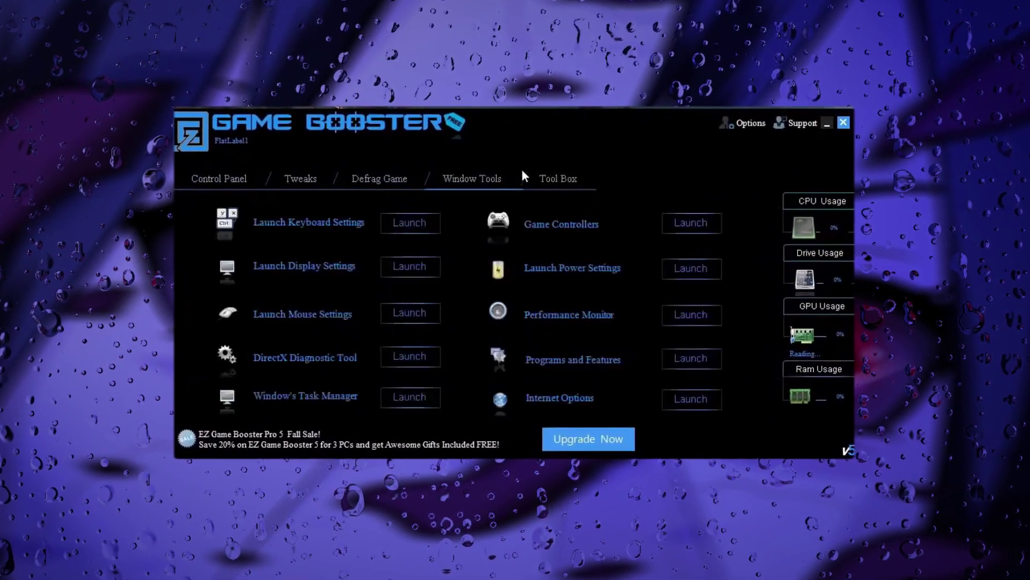
{"action": "left_click", "coordinate": [550, 180]}
{"action": "left_click", "coordinate": [199, 173]}
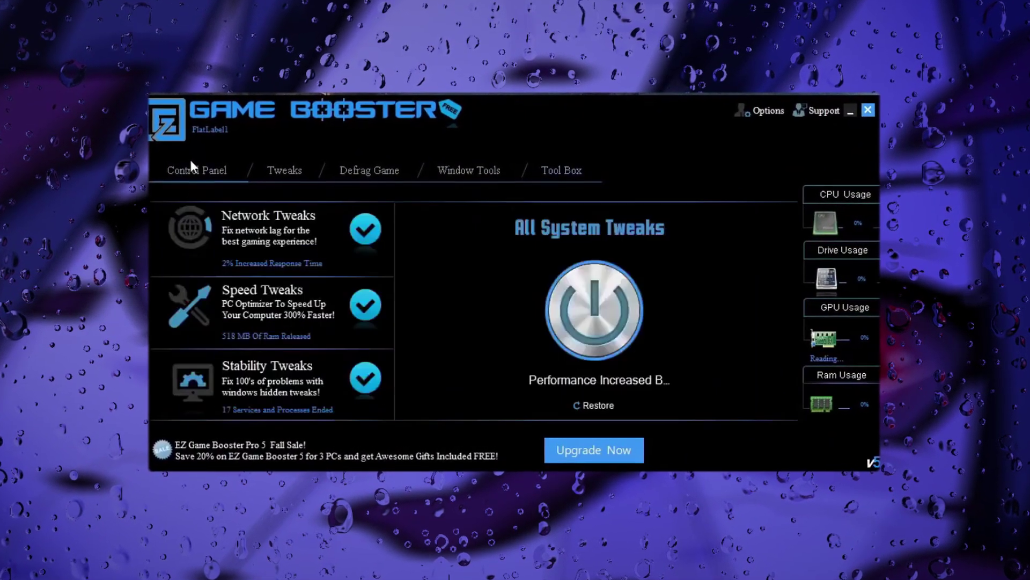
{"action": "left_click", "coordinate": [277, 166]}
{"action": "left_click", "coordinate": [188, 164]}
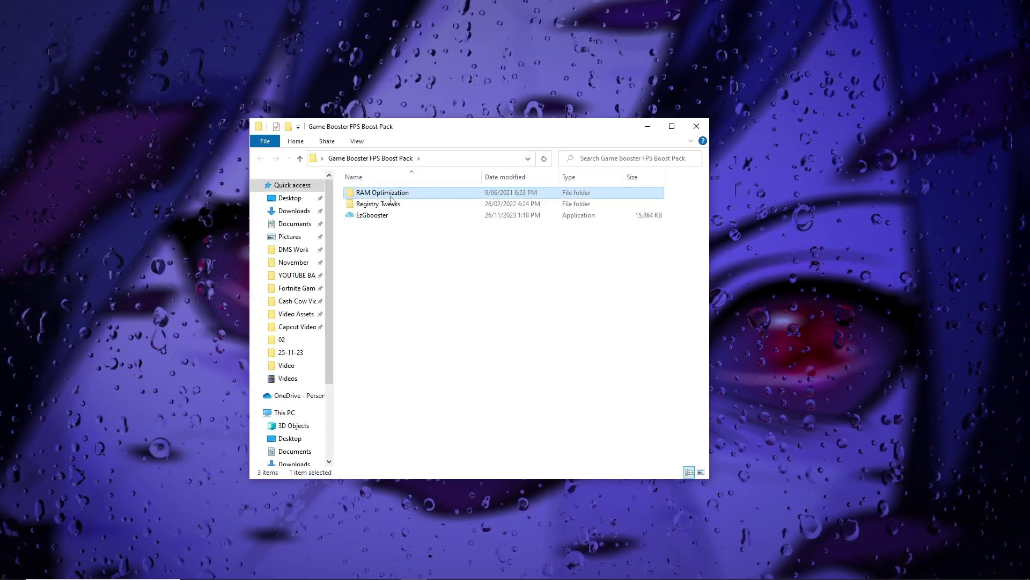
Open the RAM Optimization folder and confirm the PC's 16 GB memory in Task Manager.
{"action": "double_click", "coordinate": [417, 198]}
{"action": "key", "text": "ctrl+a"}
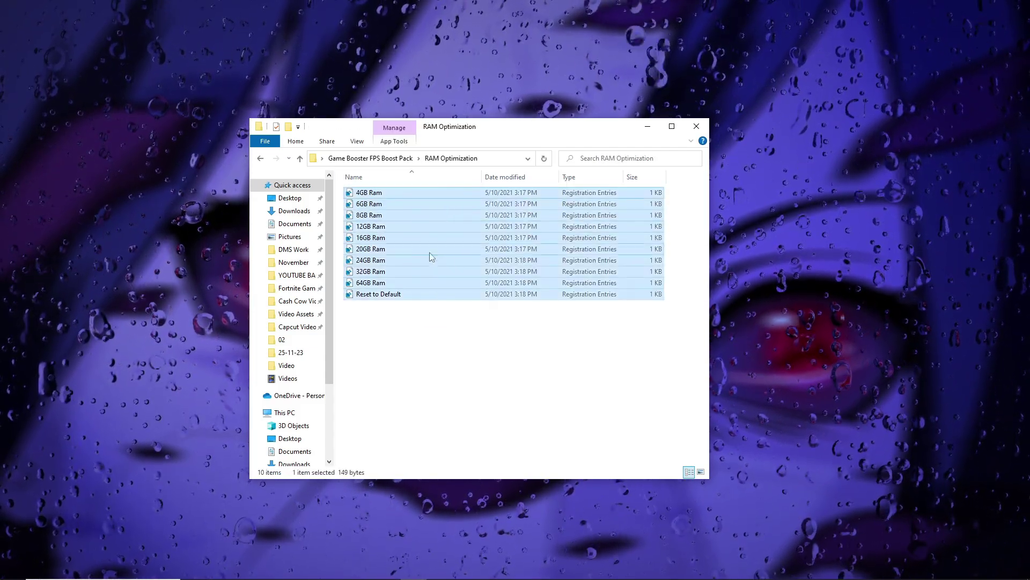
{"action": "key", "text": "super"}
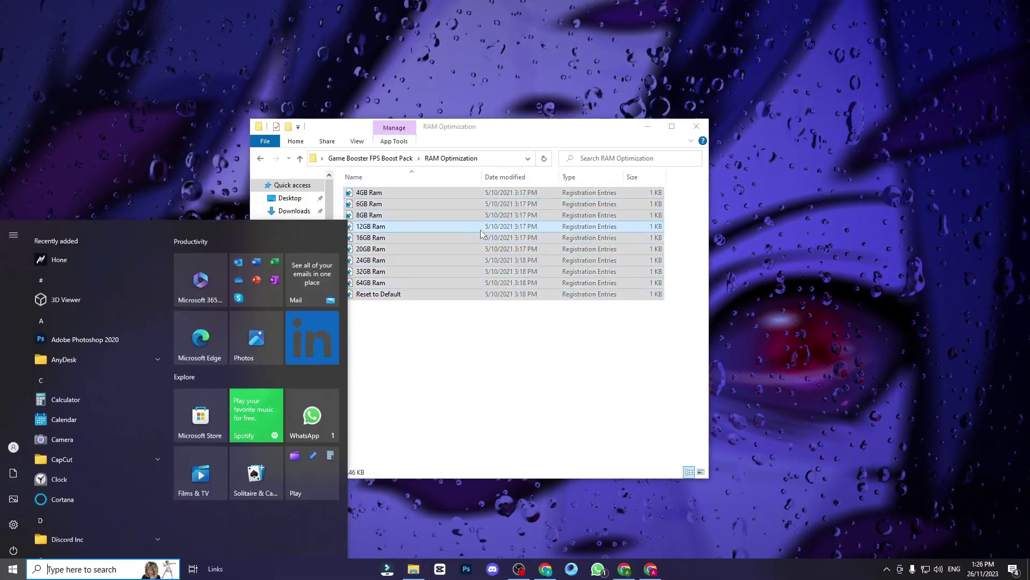
{"action": "type", "text": "TASK"}
{"action": "key", "text": "Return"}
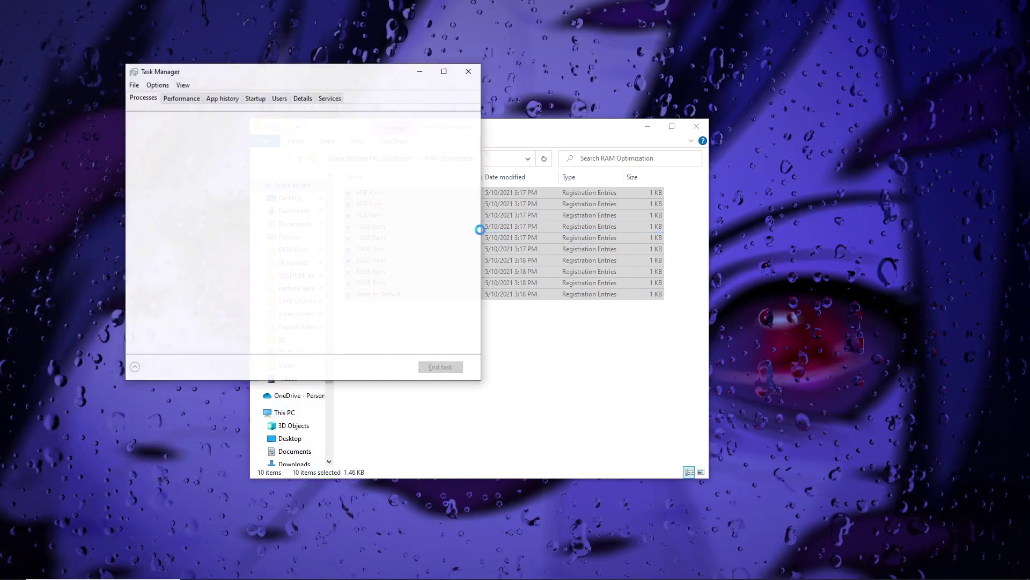
{"action": "left_click", "coordinate": [181, 98]}
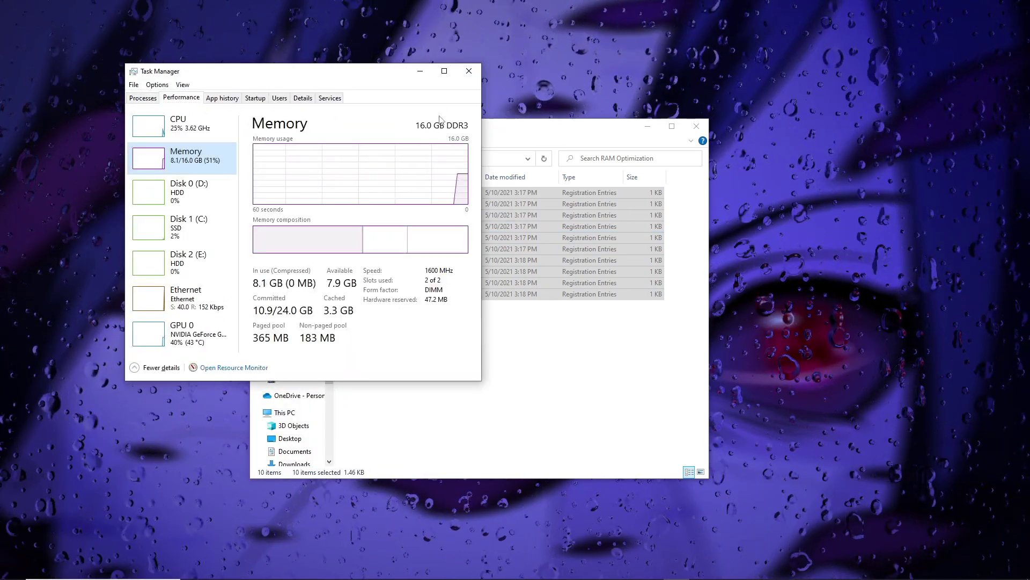
{"action": "left_click", "coordinate": [468, 71]}
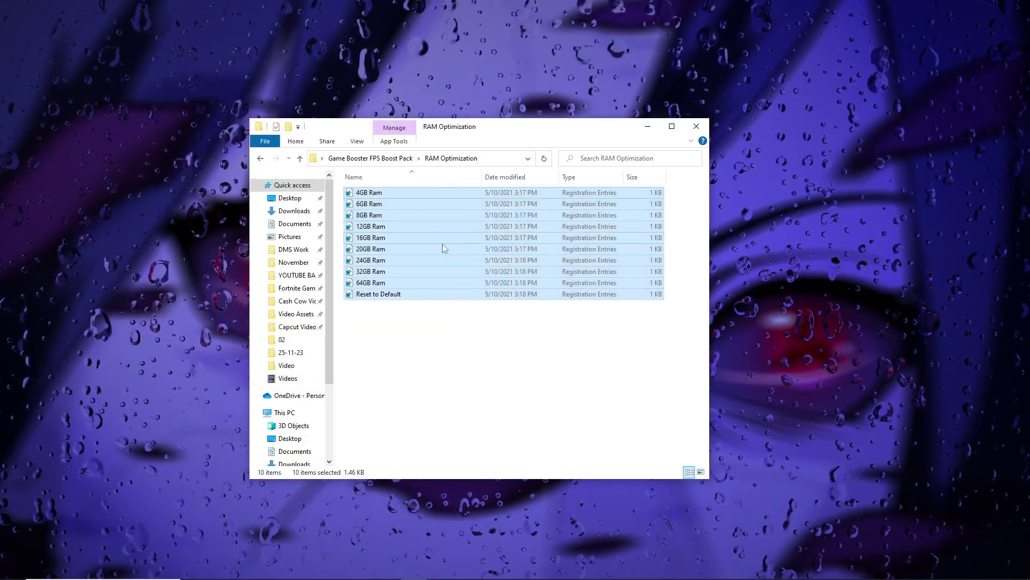
Choose the 16GB Ram tweak, then select all nine files in Registry Tweaks.
{"action": "left_click", "coordinate": [375, 240]}
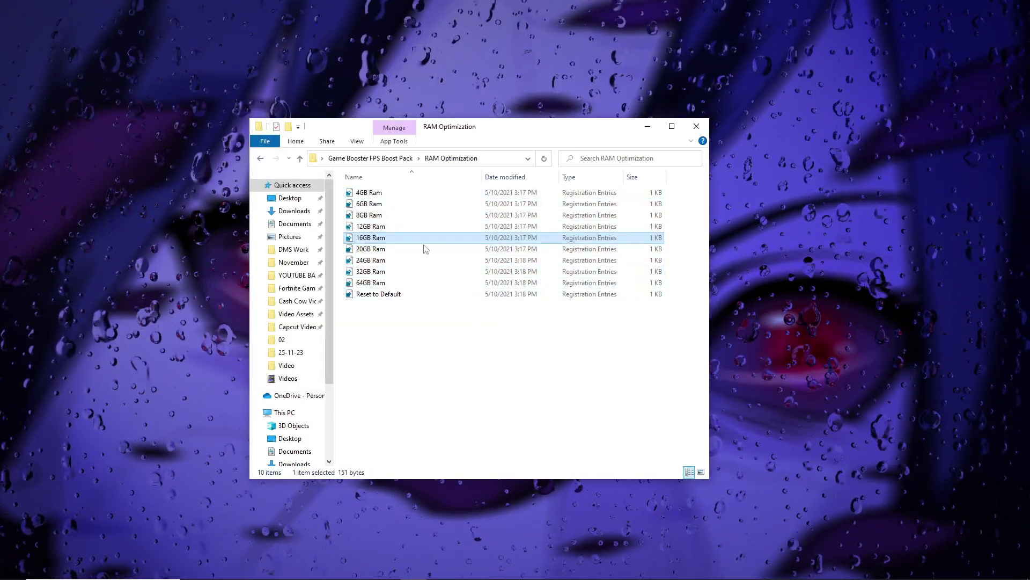
{"action": "right_click", "coordinate": [376, 239]}
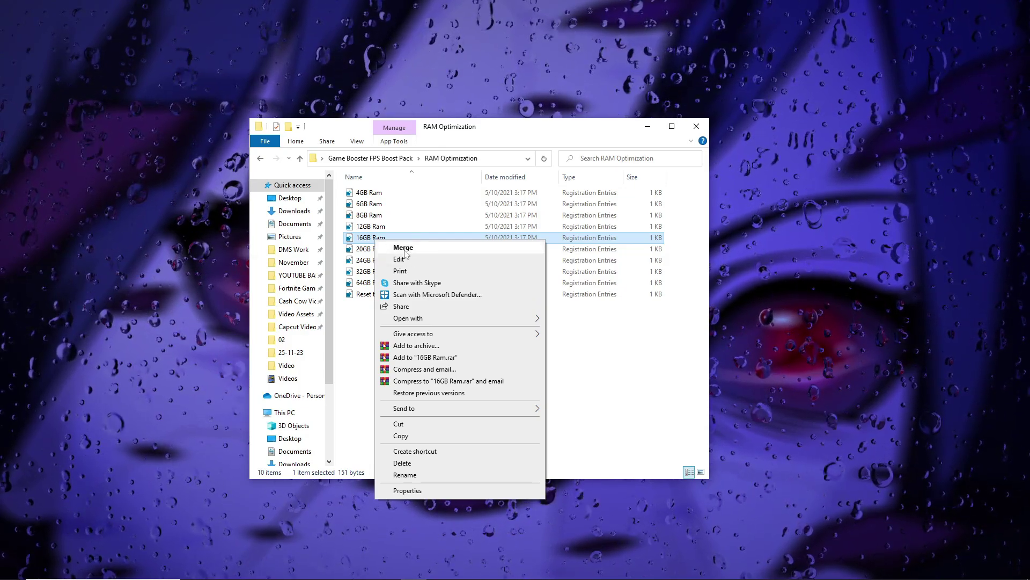
{"action": "key", "text": "alt+Left"}
{"action": "double_click", "coordinate": [400, 209]}
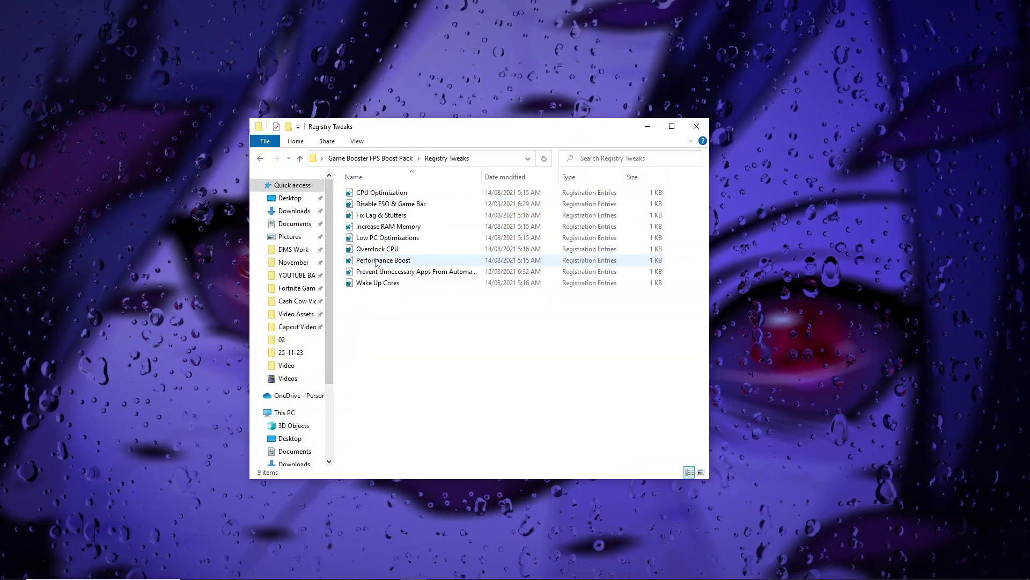
{"action": "left_click_drag", "start_coordinate": [393, 294], "coordinate": [417, 185]}
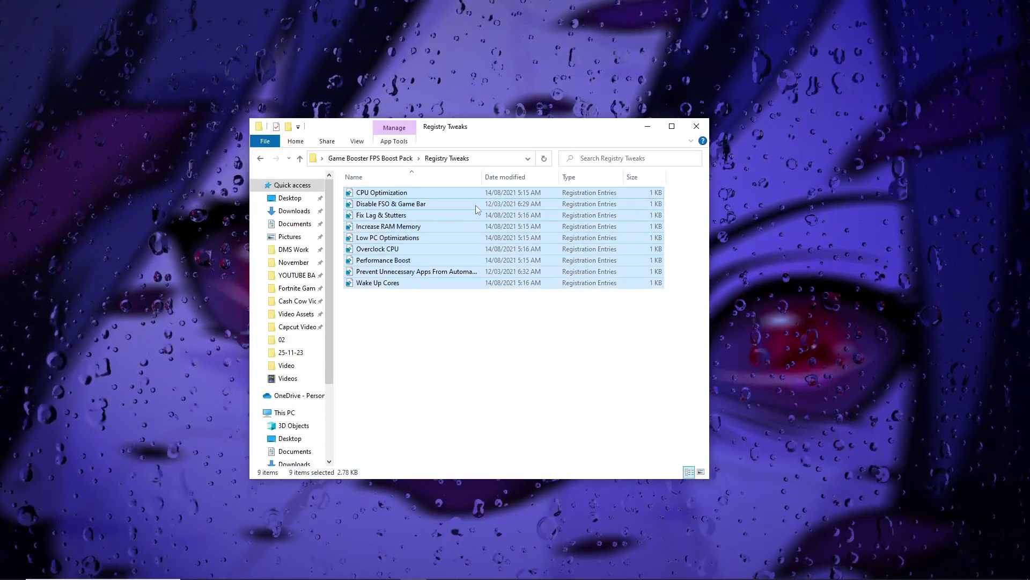
{"action": "left_click", "coordinate": [428, 327]}
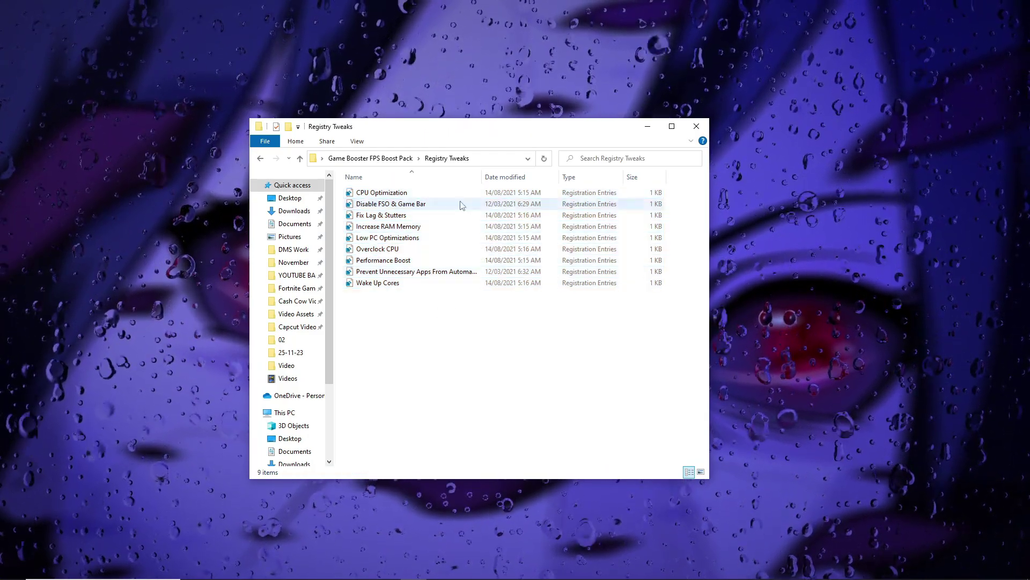
{"action": "left_click_drag", "start_coordinate": [427, 326], "coordinate": [476, 182]}
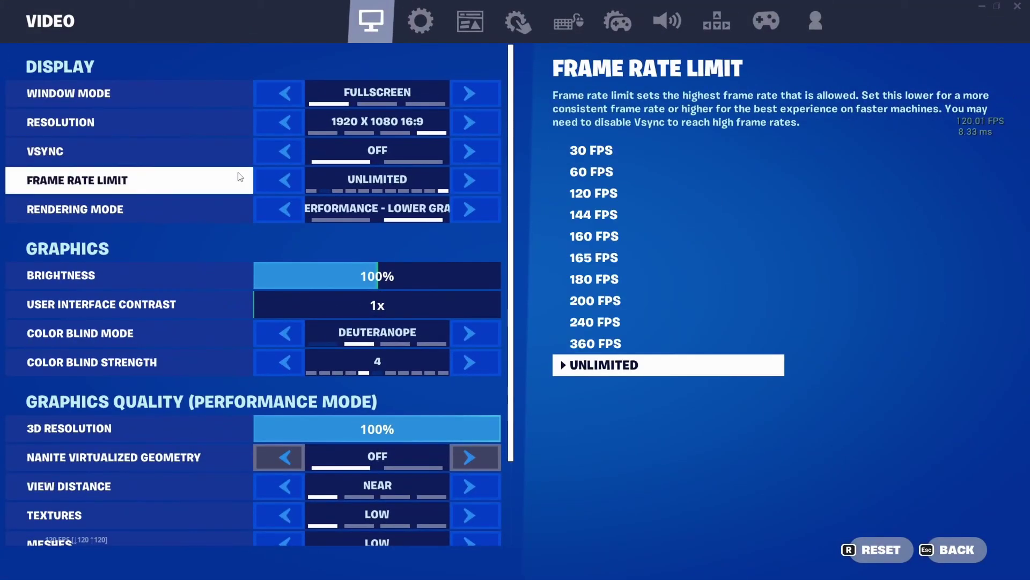
Step the Frame Rate Limit down to 165 and back up to 180 FPS, then apply.
{"action": "mouse_move", "coordinate": [228, 155]}
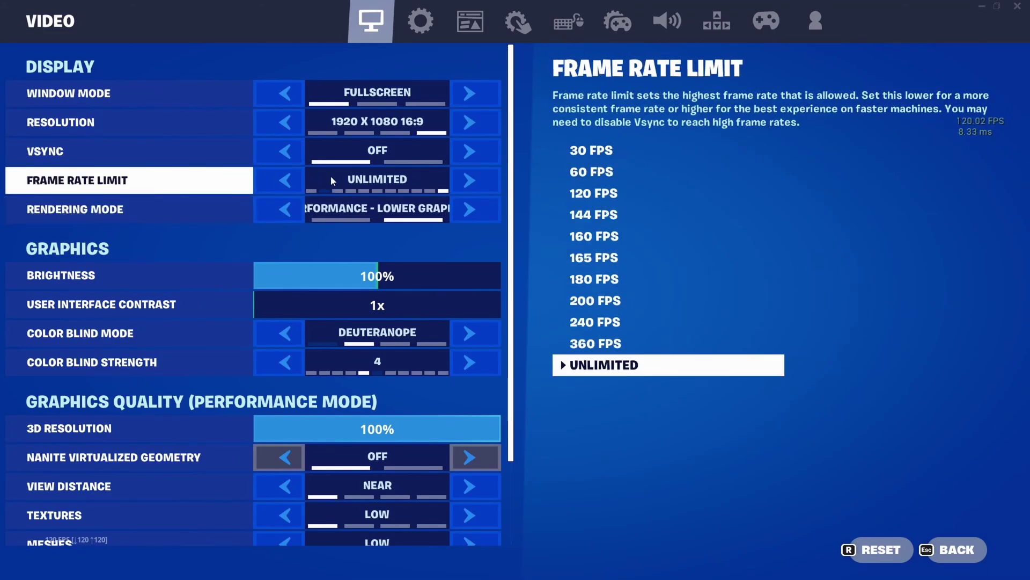
{"action": "left_click", "coordinate": [272, 186]}
{"action": "left_click", "coordinate": [272, 186]}
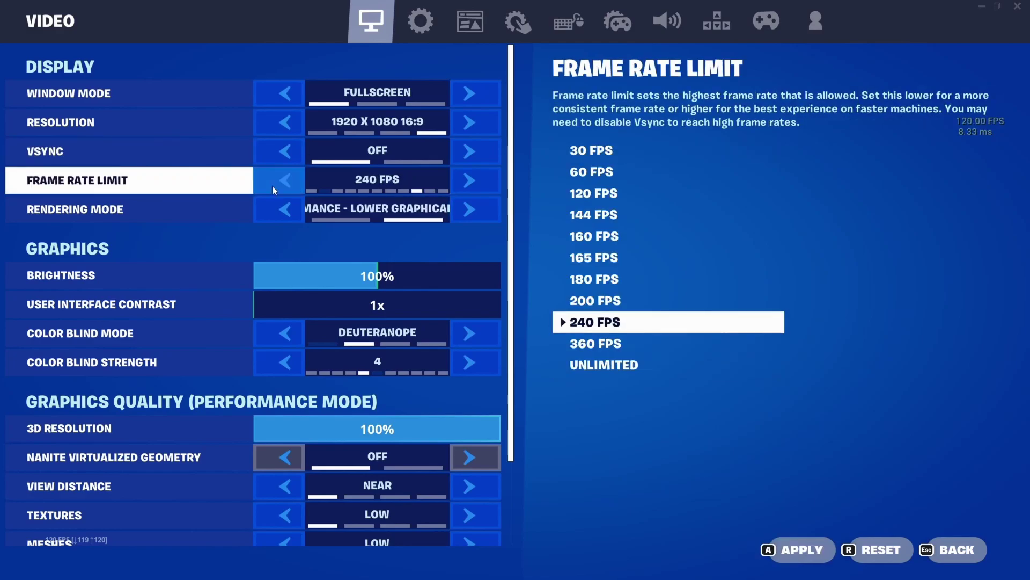
{"action": "left_click", "coordinate": [272, 185]}
{"action": "left_click", "coordinate": [272, 185]}
{"action": "left_click", "coordinate": [272, 186]}
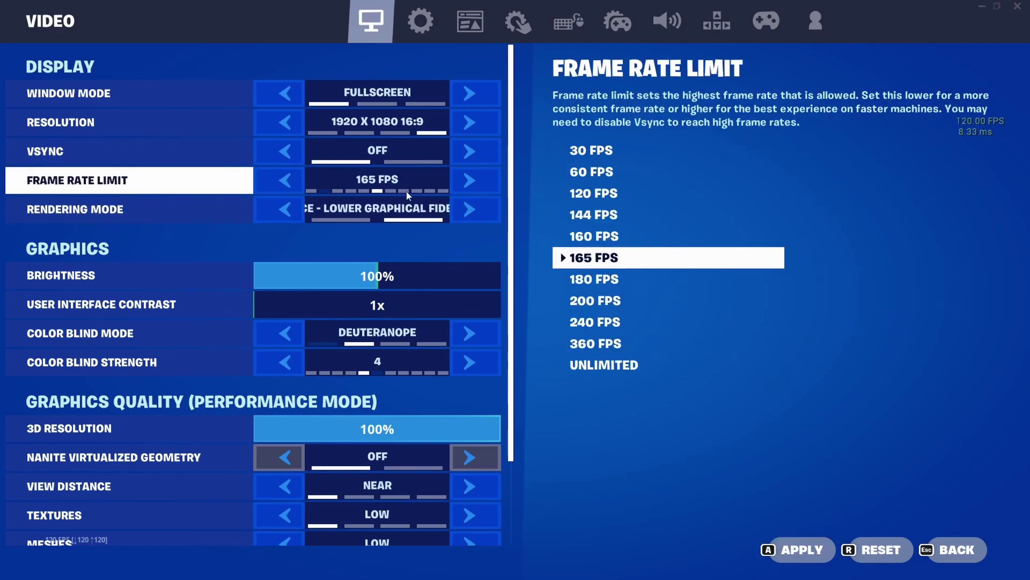
{"action": "left_click", "coordinate": [483, 182]}
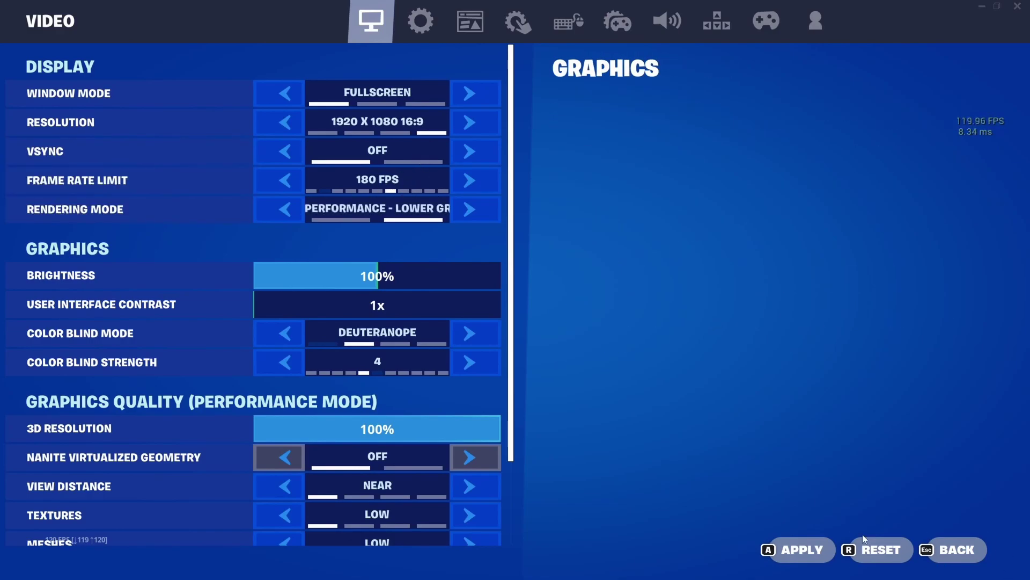
{"action": "left_click", "coordinate": [818, 540]}
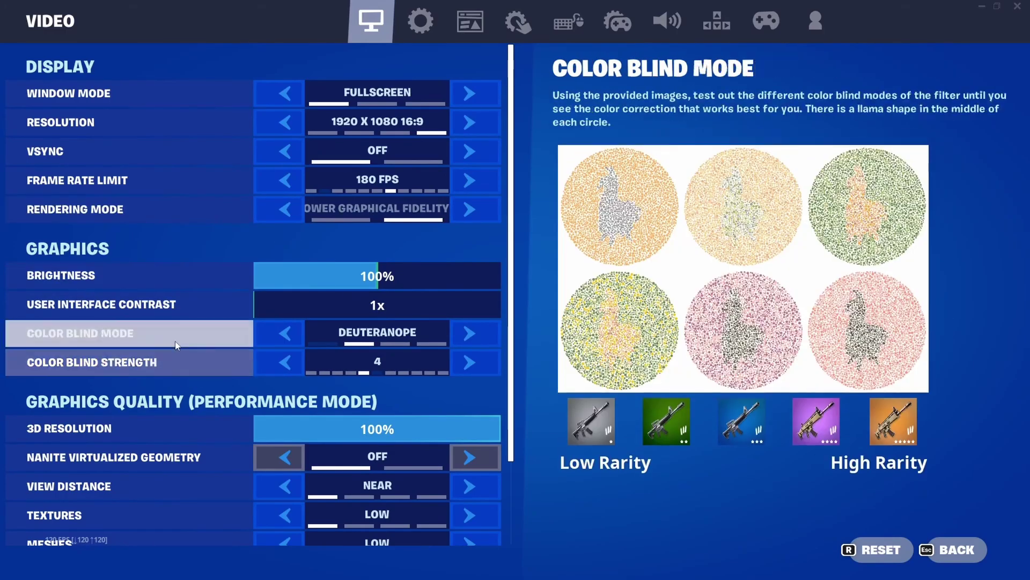
{"action": "scroll", "coordinate": [157, 324], "scroll_direction": "down", "scroll_amount": 2}
{"action": "scroll", "coordinate": [158, 324], "scroll_direction": "down", "scroll_amount": 1}
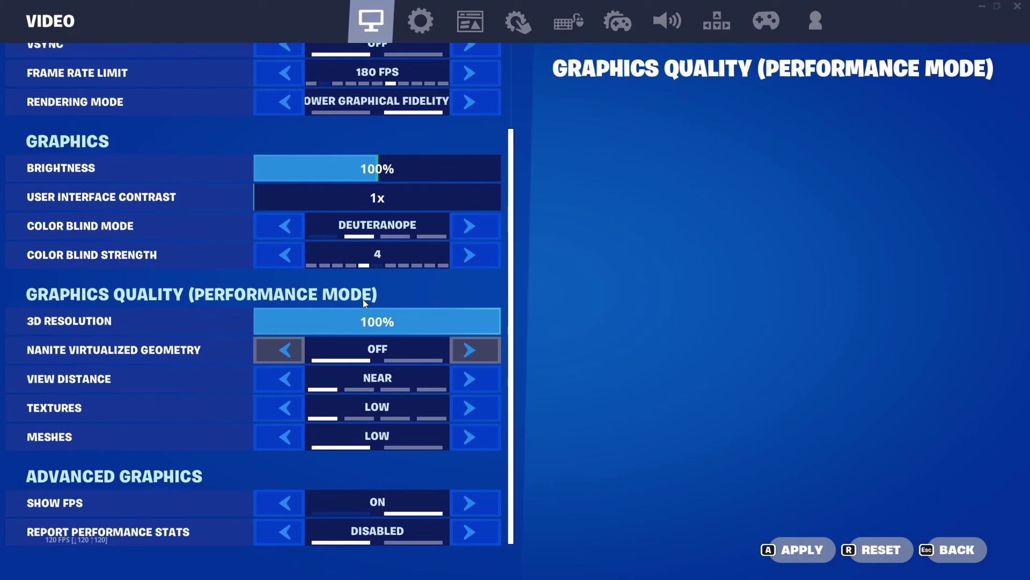
{"action": "left_click_drag", "start_coordinate": [490, 322], "coordinate": [566, 339]}
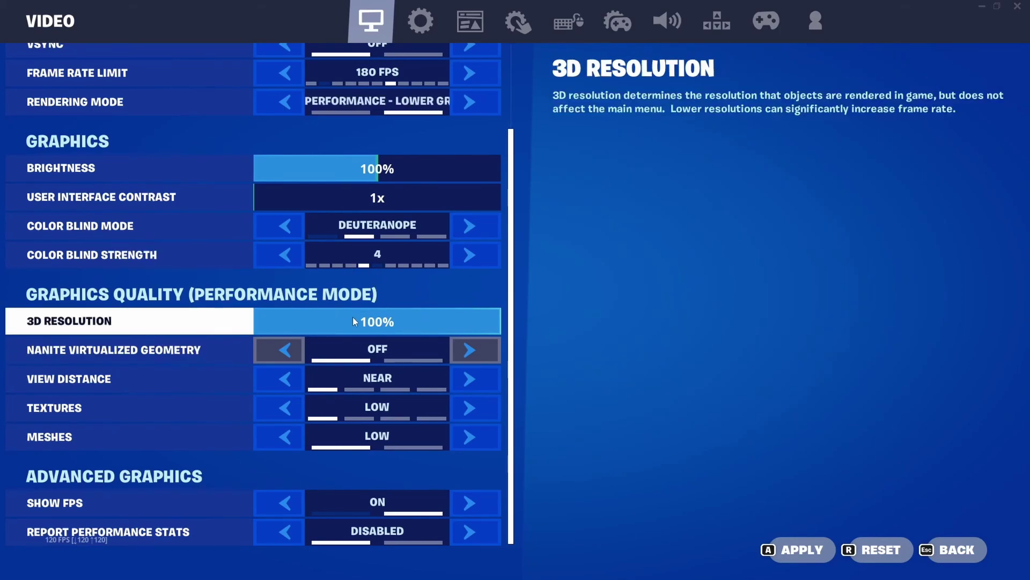
Scroll through Fortnite's Game settings and Replays options, then move on to Audio settings.
{"action": "scroll", "coordinate": [353, 321], "scroll_direction": "up", "scroll_amount": 2}
{"action": "left_click", "coordinate": [420, 22]}
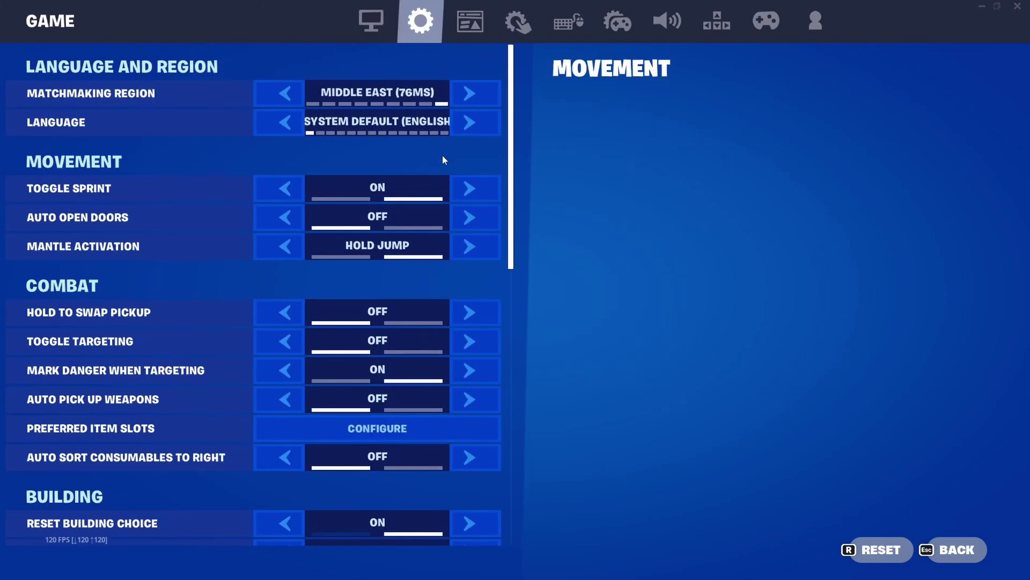
{"action": "left_click_drag", "start_coordinate": [514, 153], "coordinate": [516, 288]}
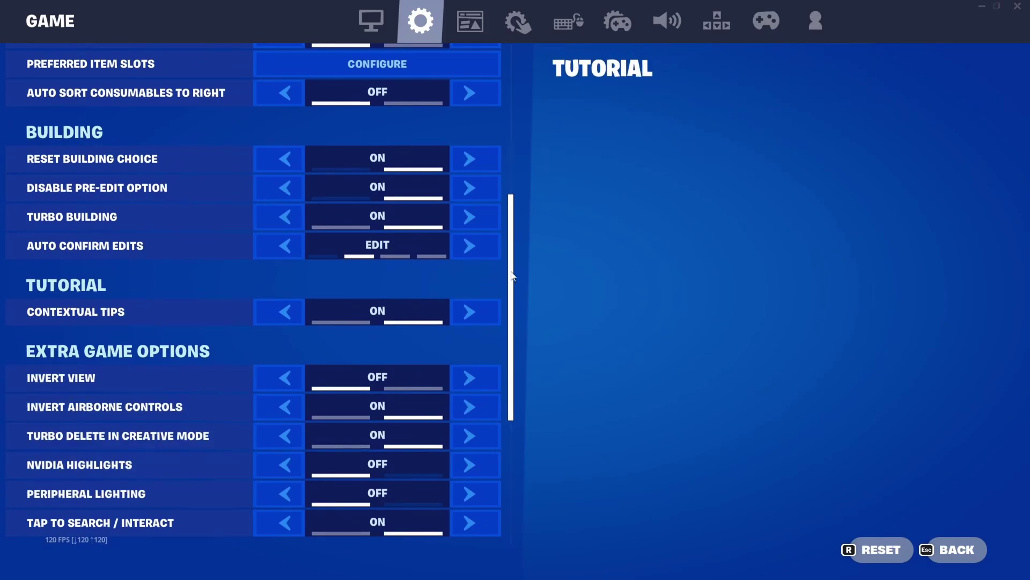
{"action": "left_click_drag", "start_coordinate": [510, 276], "coordinate": [526, 410]}
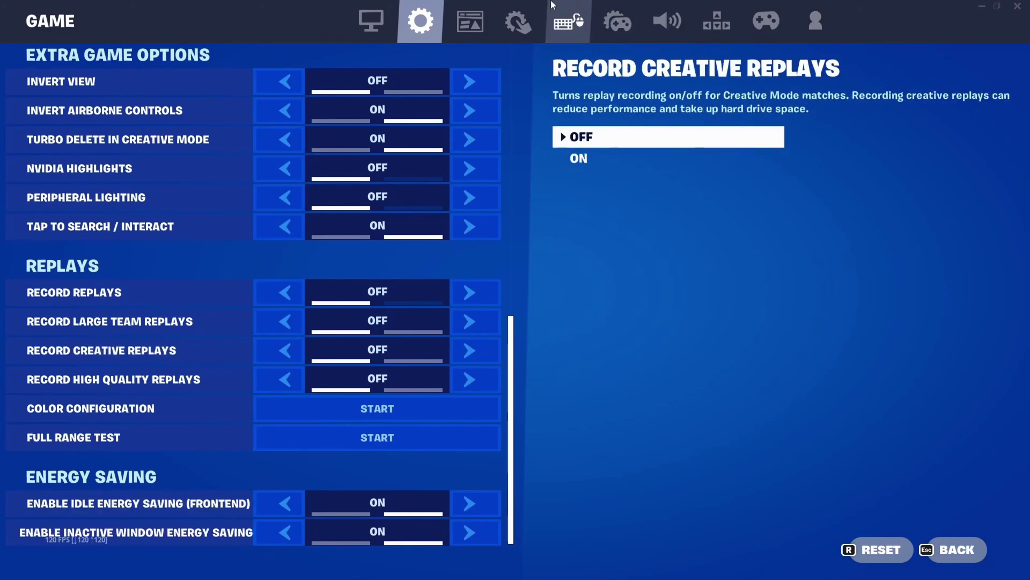
{"action": "left_click", "coordinate": [675, 6]}
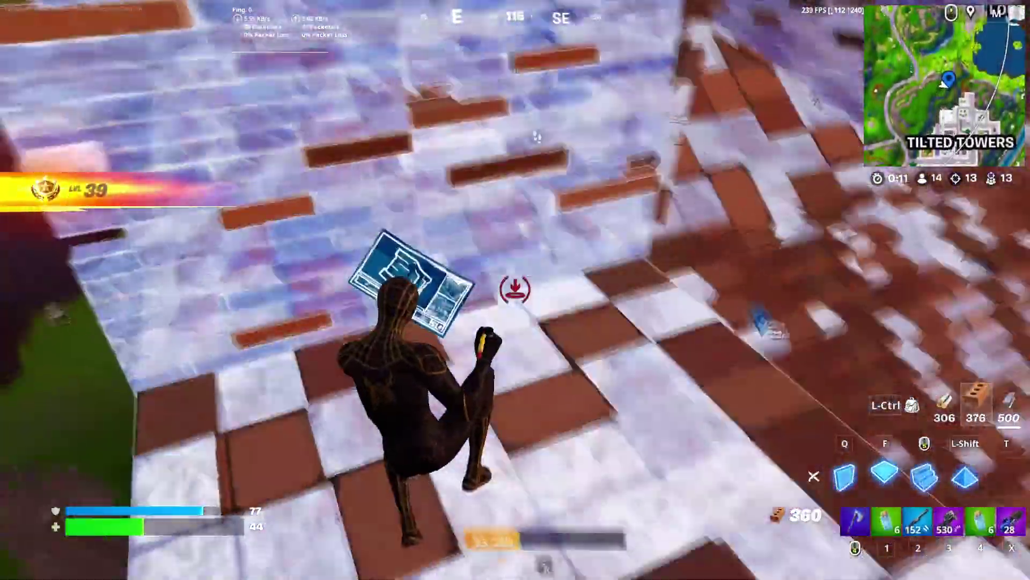
{"action": "left_click", "coordinate": [515, 290]}
{"action": "left_click", "coordinate": [515, 290]}
{"action": "left_click", "coordinate": [515, 290]}
{"action": "left_click", "coordinate": [516, 289]}
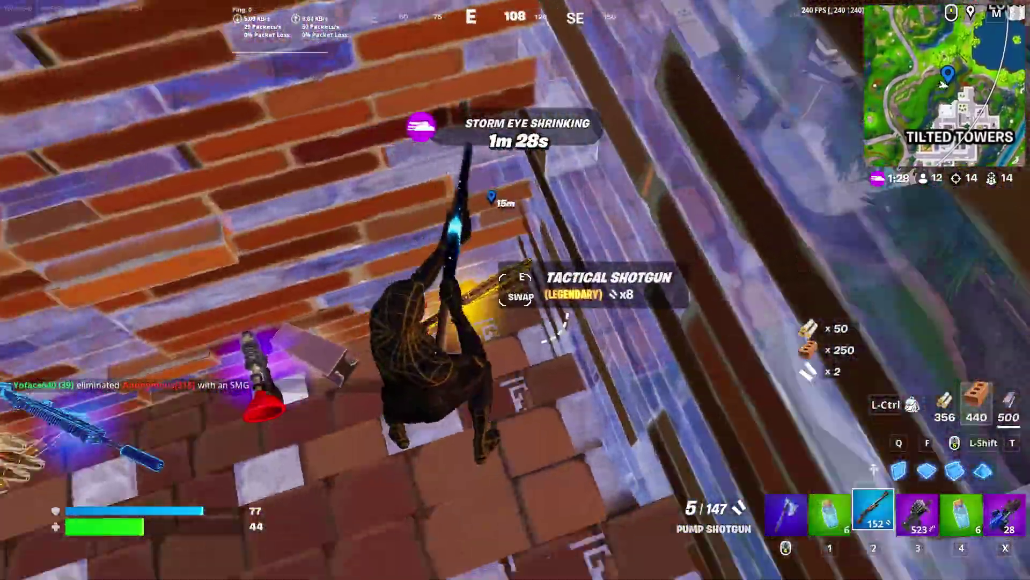
Switch to the submachine gun, reload, and drag the Grapple Glove toward inventory slot 1.
{"action": "key", "text": "3"}
{"action": "key", "text": "r"}
{"action": "key", "text": "Tab"}
{"action": "left_click_drag", "start_coordinate": [961, 405], "coordinate": [662, 406]}
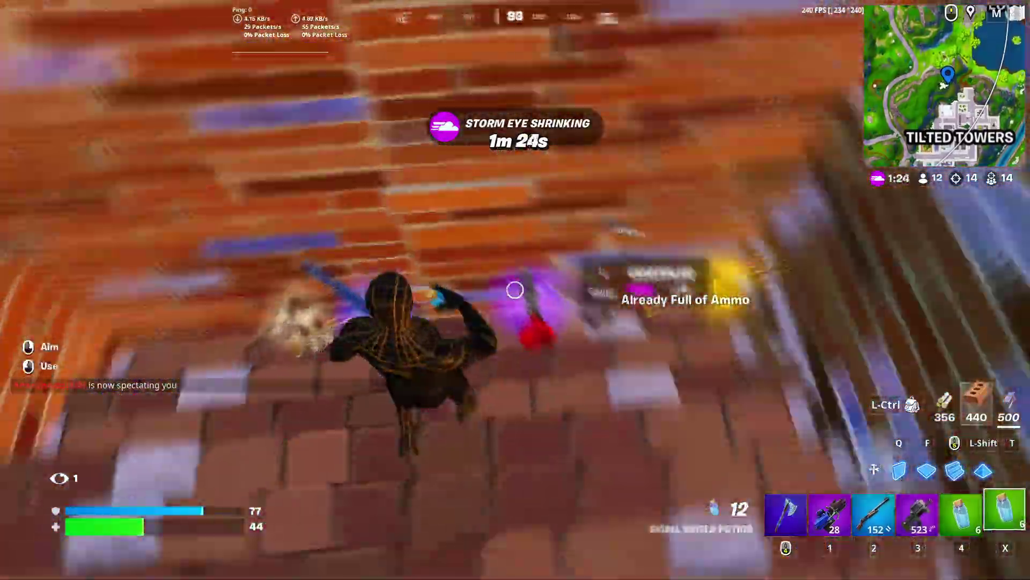